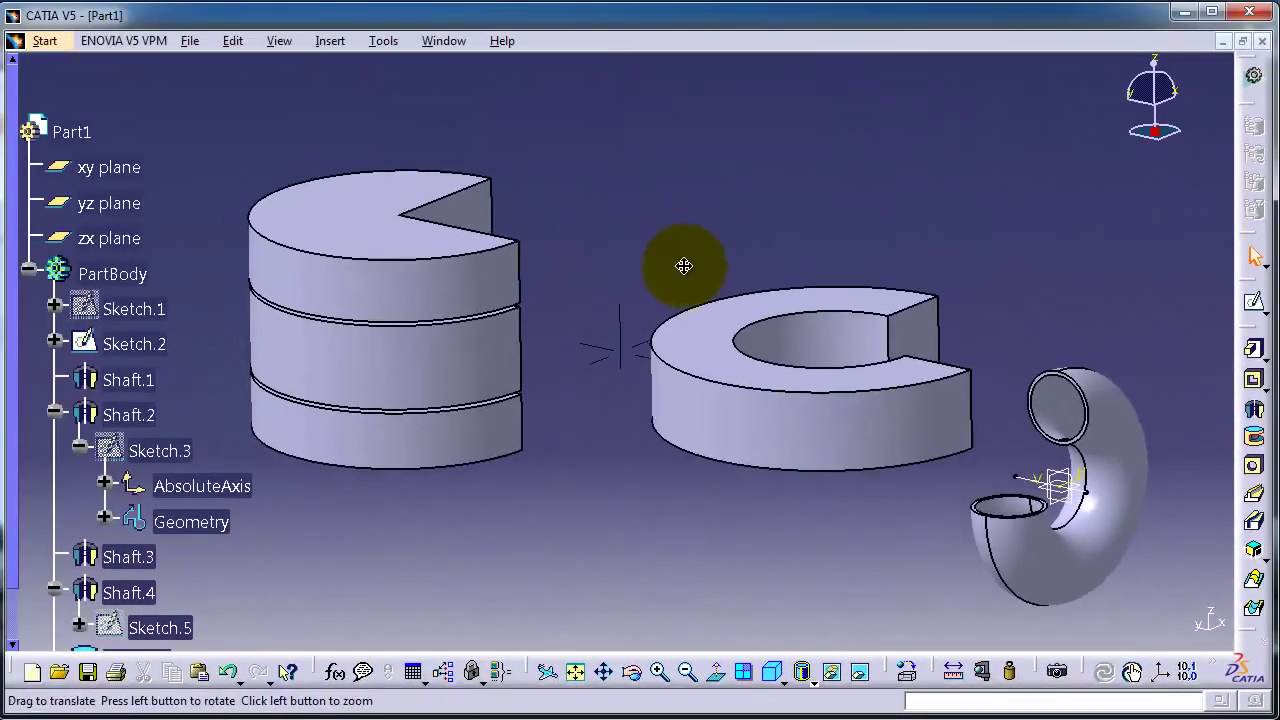
Start a hole on the top face of the C-shaped ring (Shaft.2)
mouse_move(680, 266)
middle_mouse_down()
mouse_move(740, 326)
mouse_move(737, 366)
mouse_move(711, 423)
mouse_move(651, 380)
mouse_move(723, 381)
mouse_move(771, 451)
mouse_move(689, 441)
middle_mouse_up()
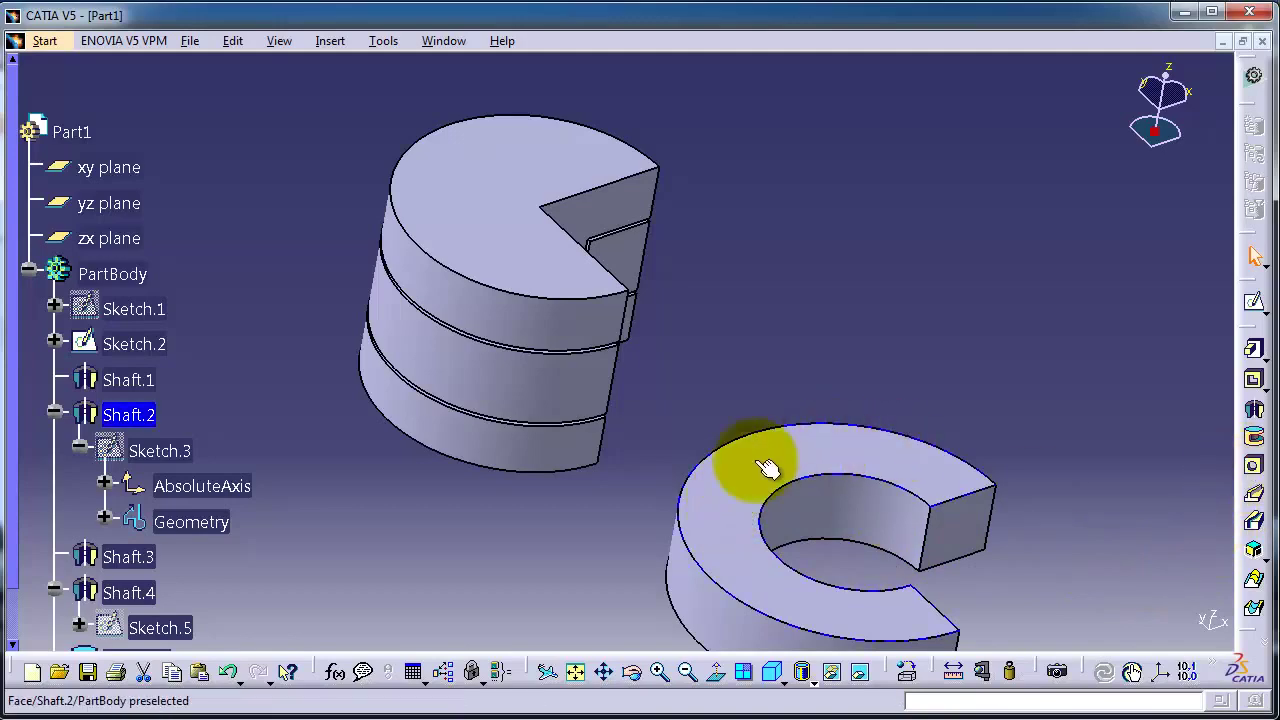
left_click(1256, 470)
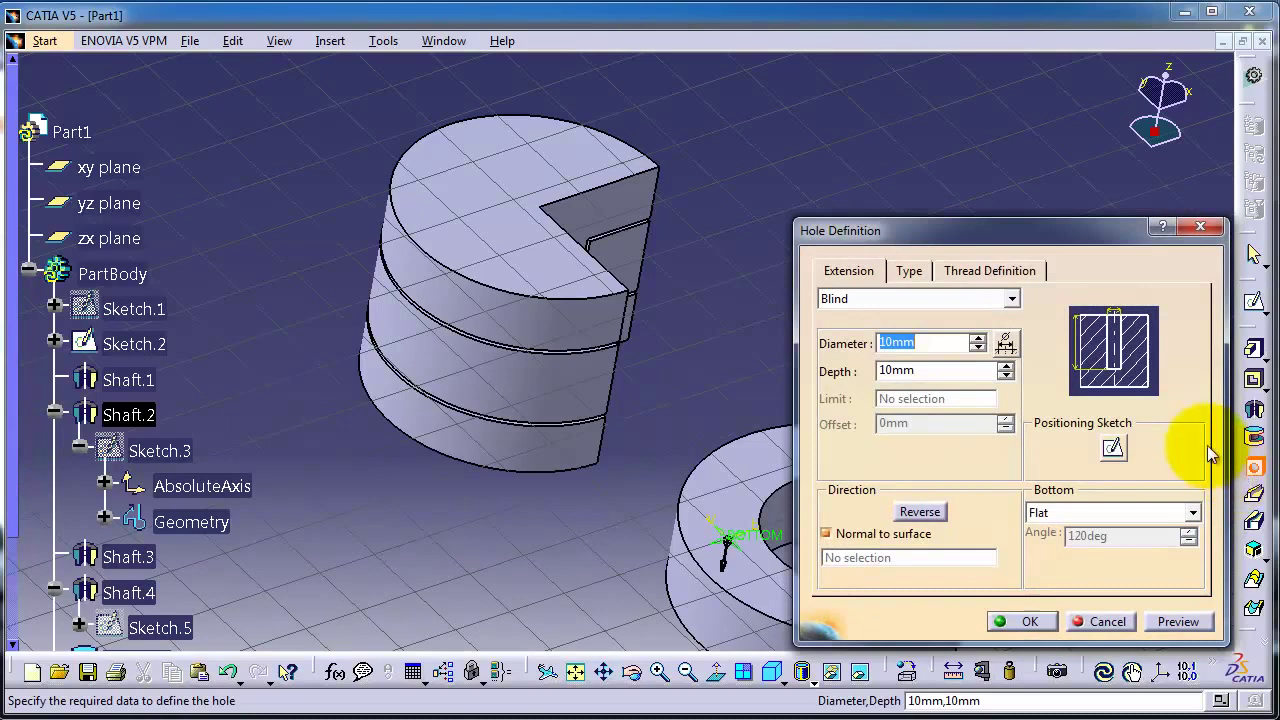
left_click_drag(1067, 232, 463, 203)
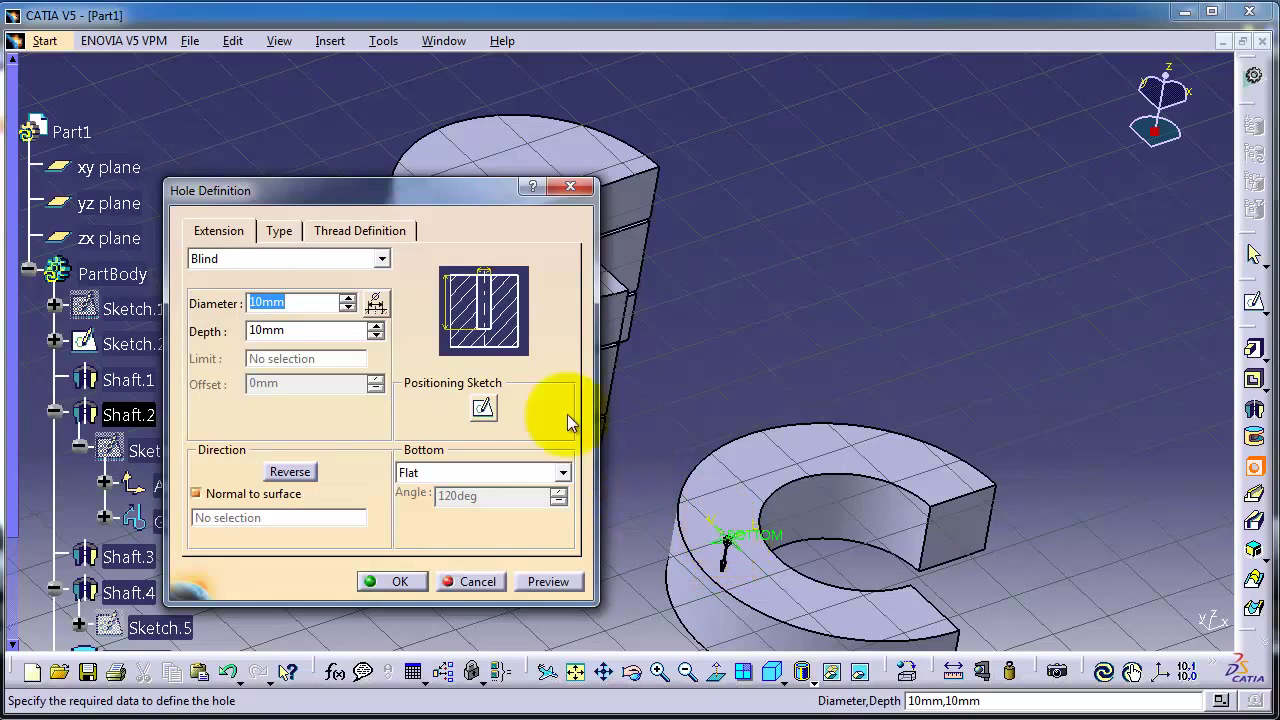
Compare the Up To Next, Up To Last, Up To Plane and Up To Surface hole extensions, ending with Blind
left_click(334, 259)
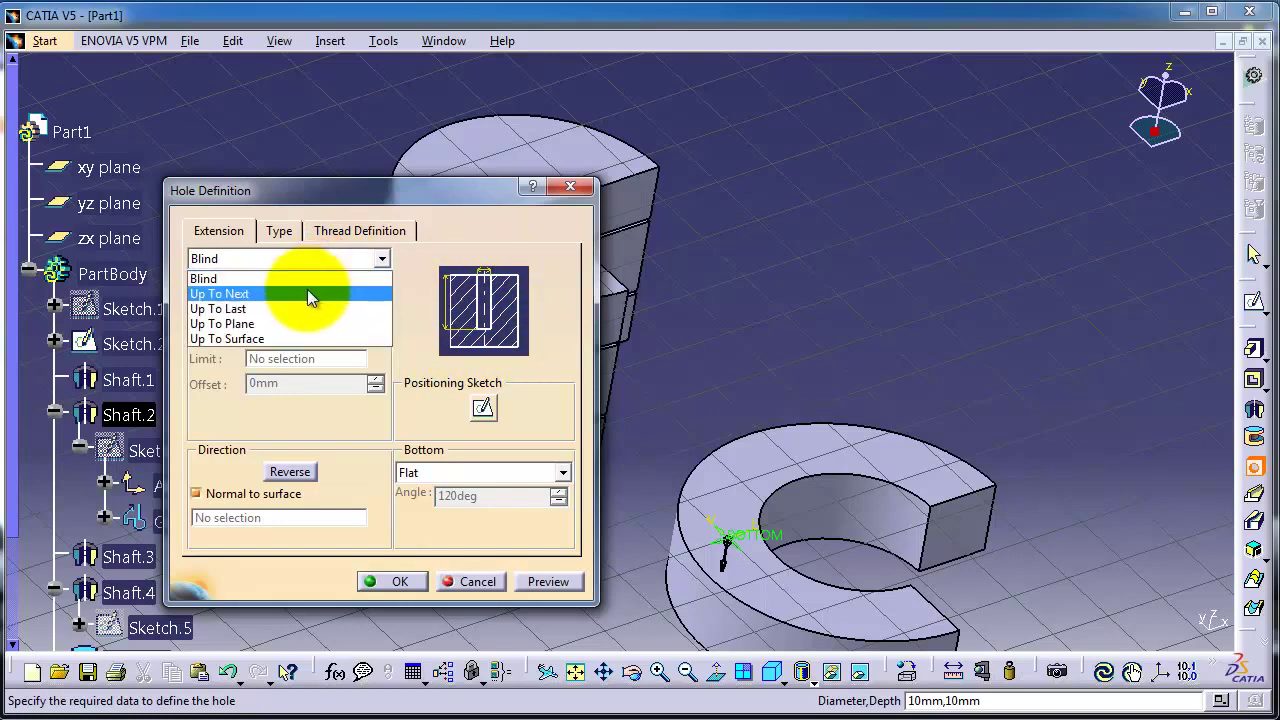
left_click(309, 293)
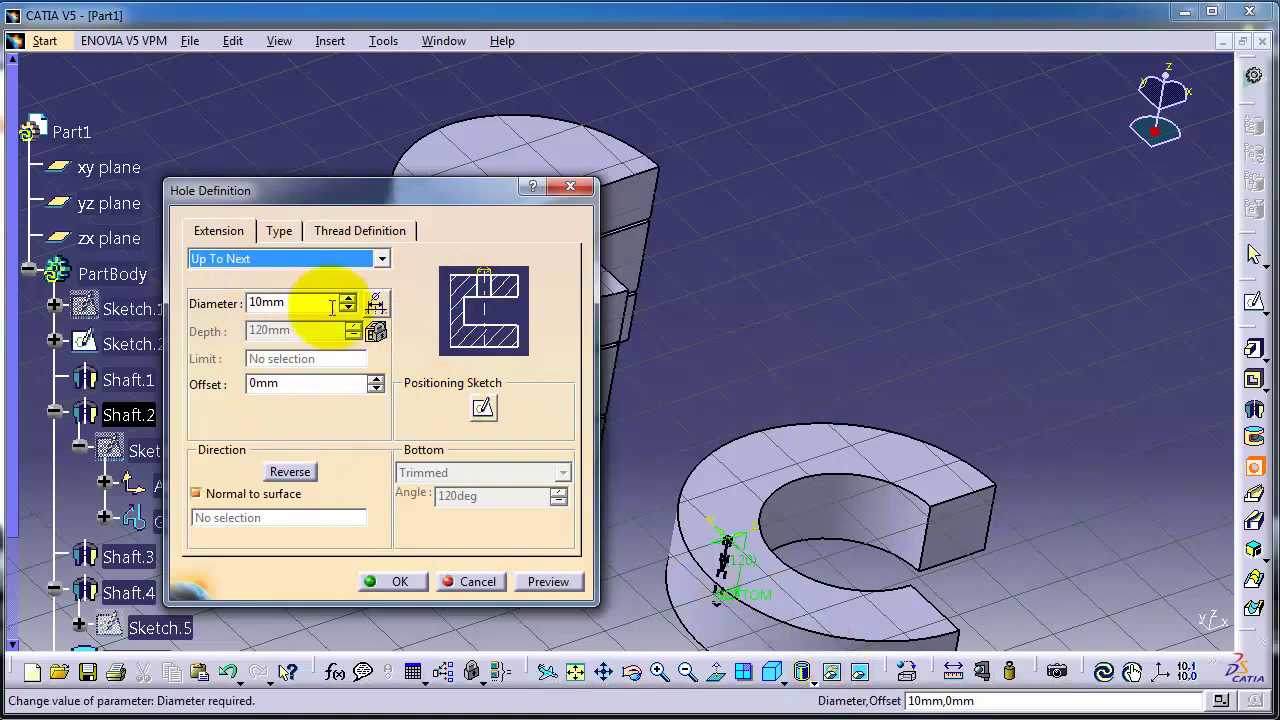
left_click(326, 258)
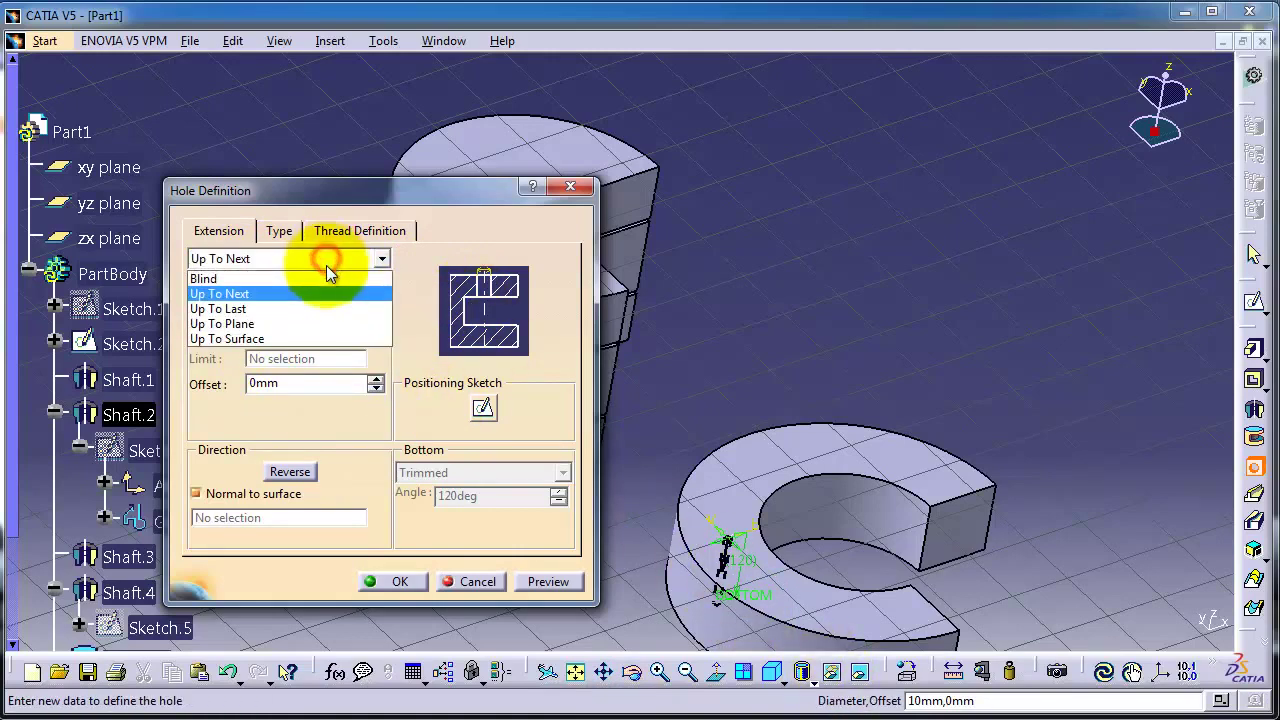
left_click(284, 314)
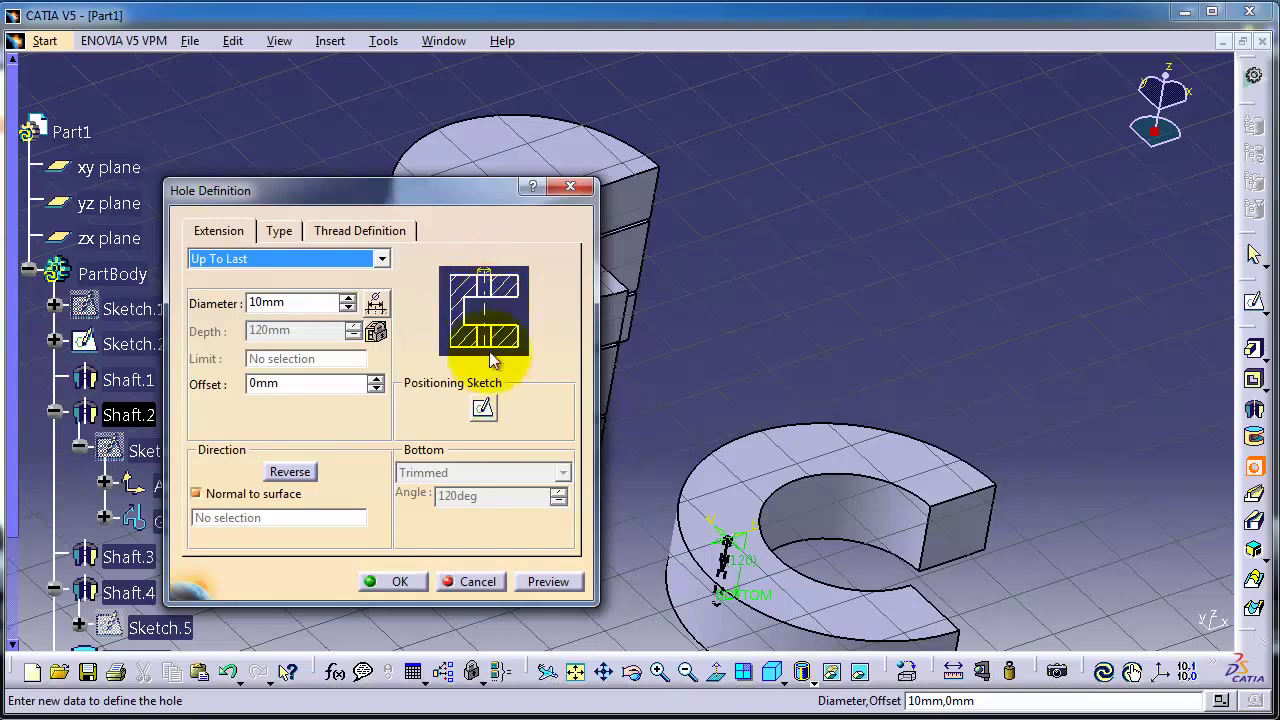
left_click(329, 260)
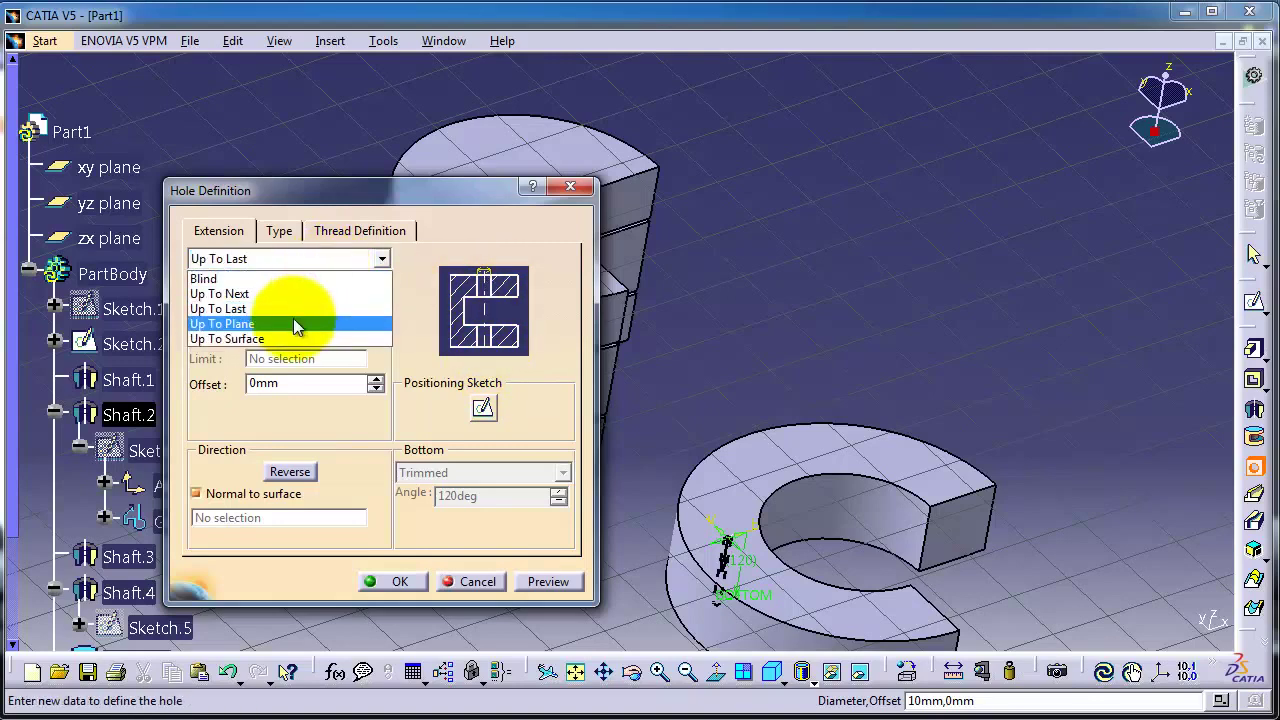
left_click(293, 321)
left_click(302, 260)
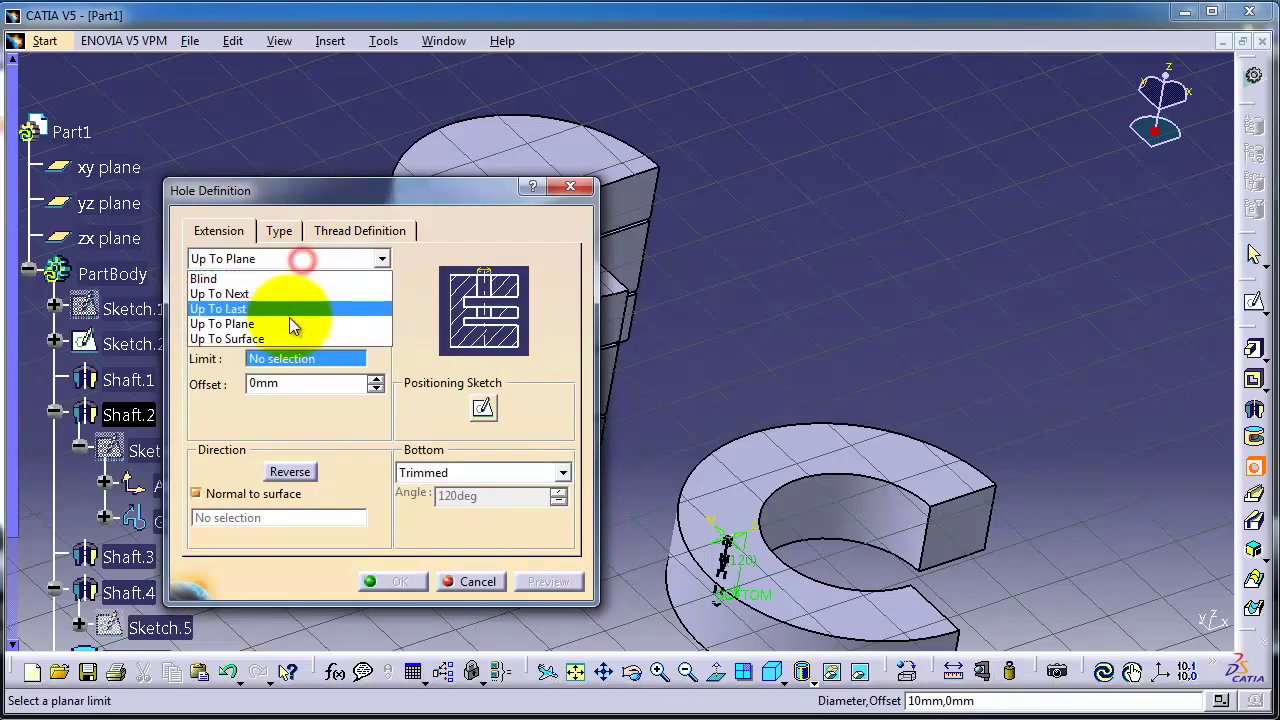
left_click(292, 338)
left_click(282, 265)
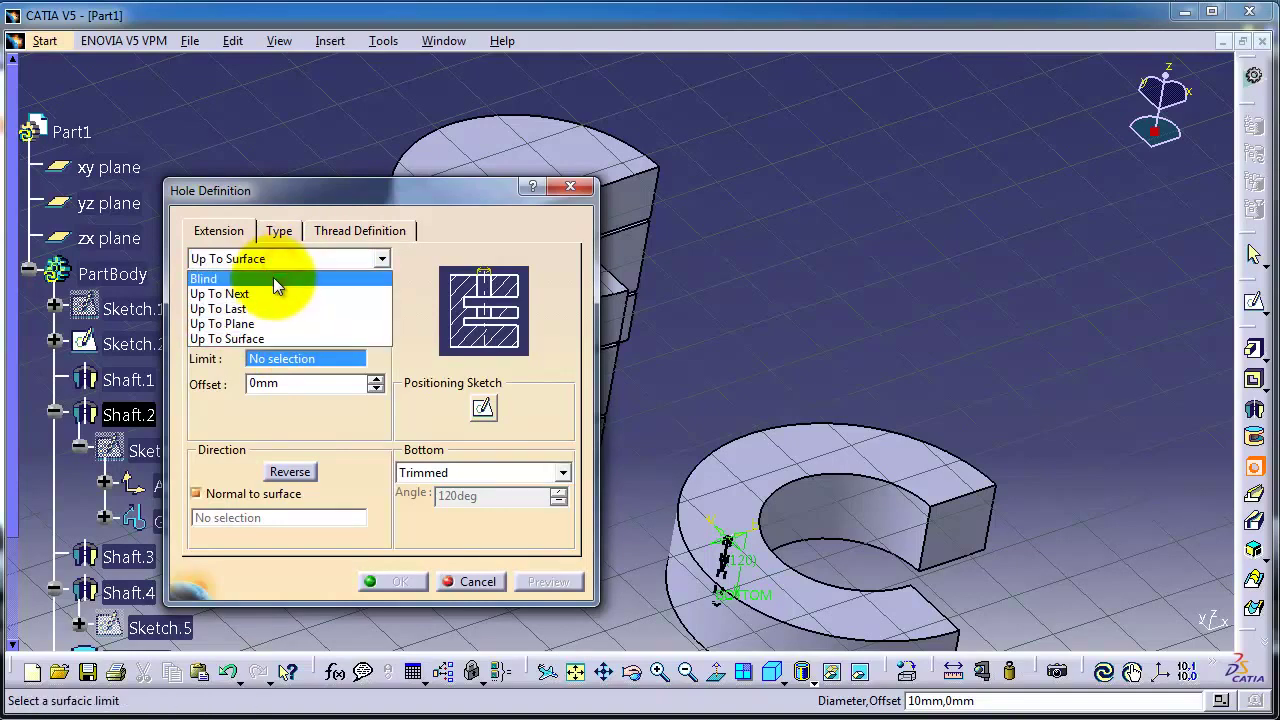
left_click(262, 279)
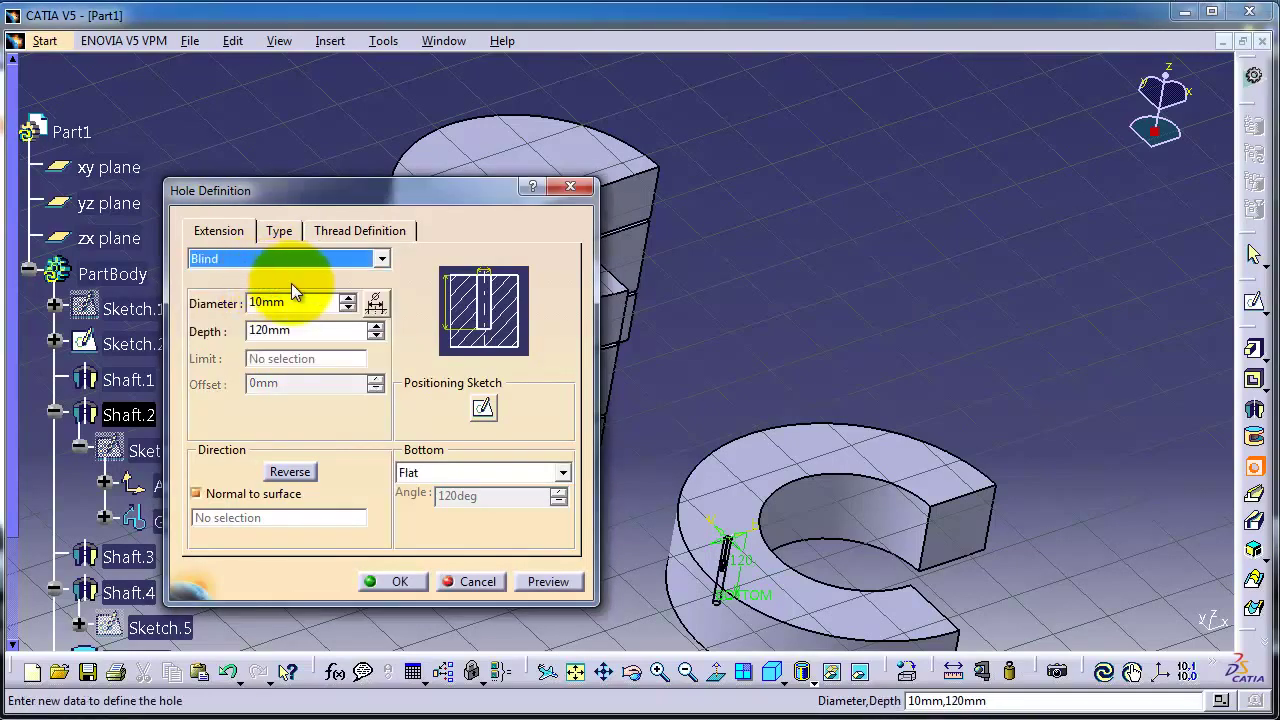
Try the Tapered, Counterbored, Countersunk and Counterdrilled types for the hole
left_click(278, 240)
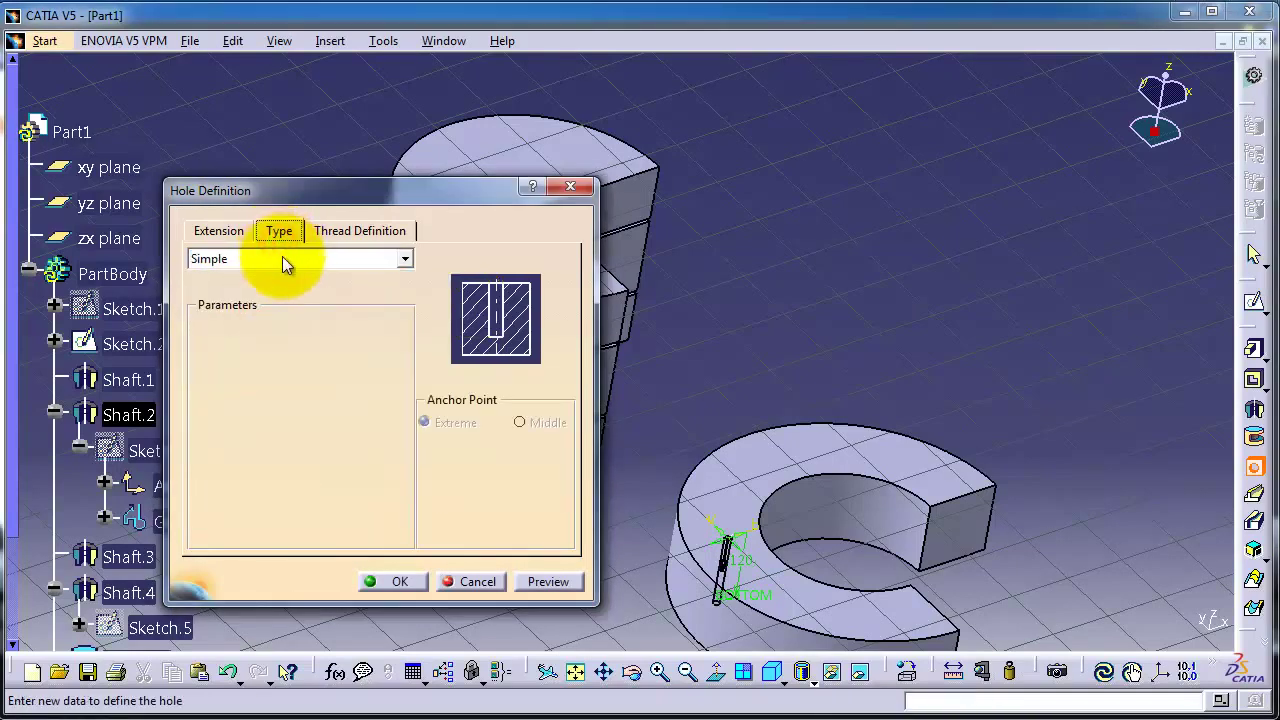
left_click(344, 260)
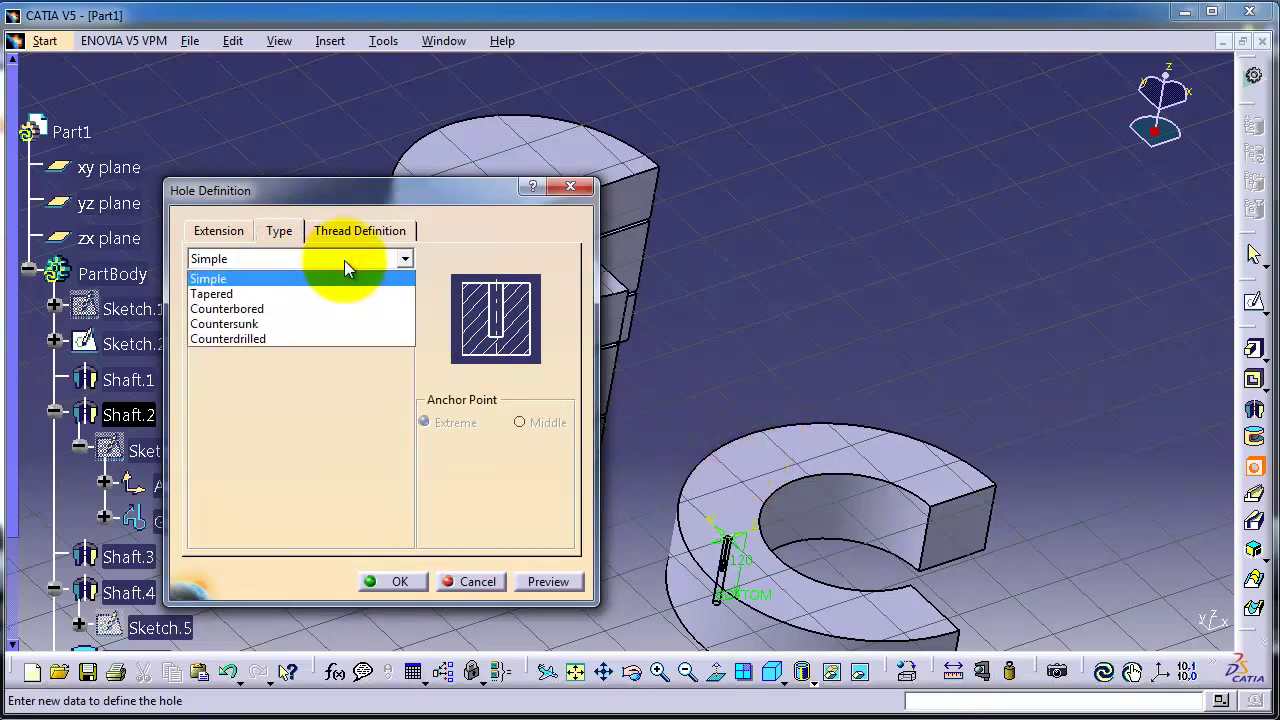
left_click(322, 294)
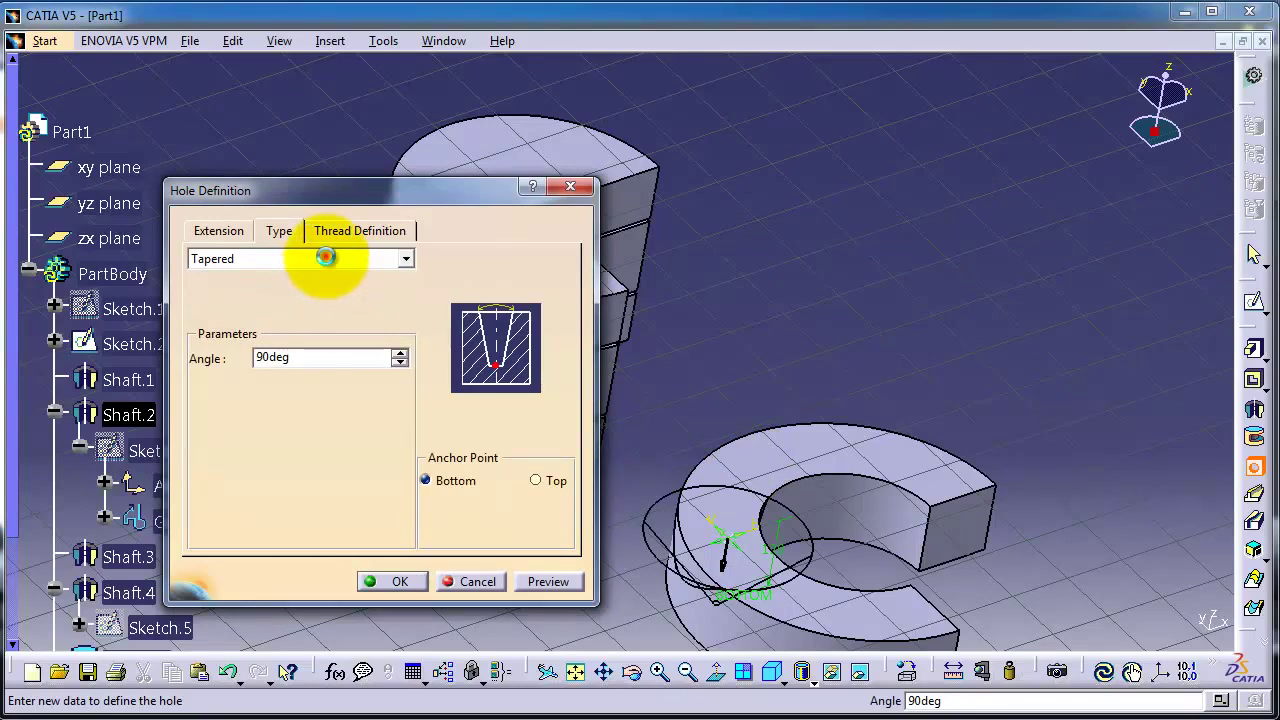
left_click(325, 257)
left_click(309, 308)
left_click(303, 265)
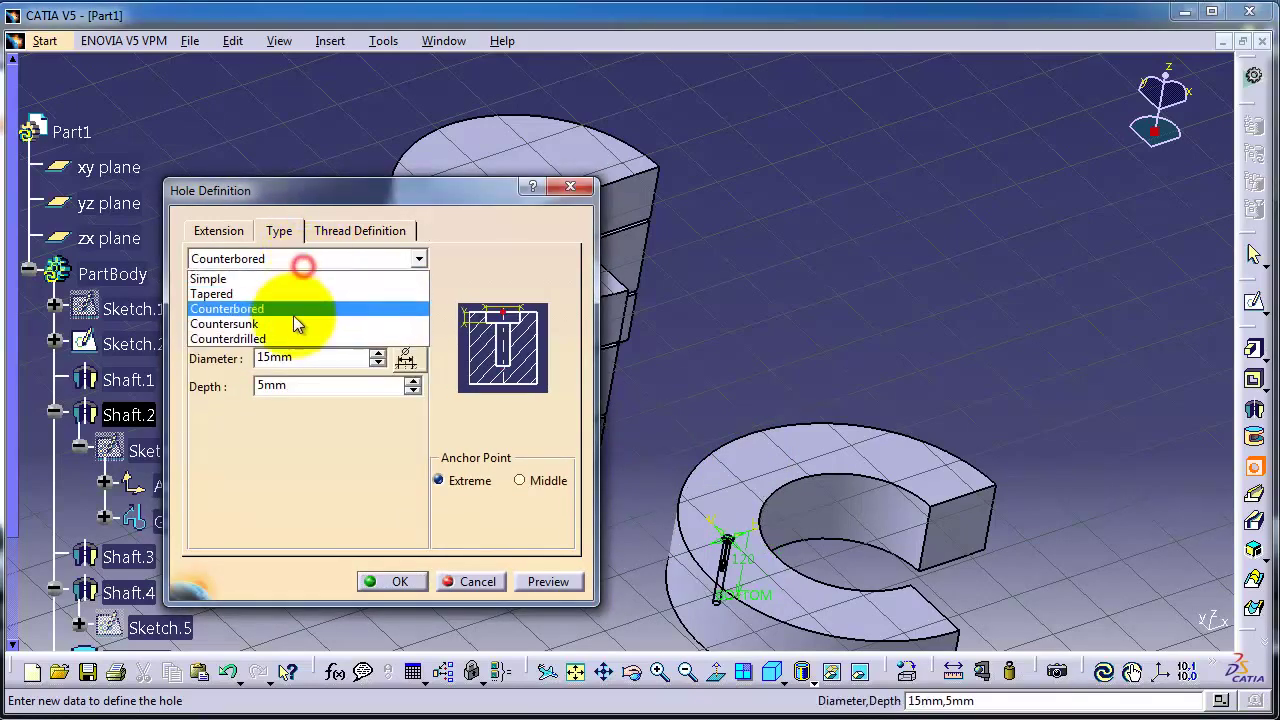
left_click(290, 323)
left_click(307, 259)
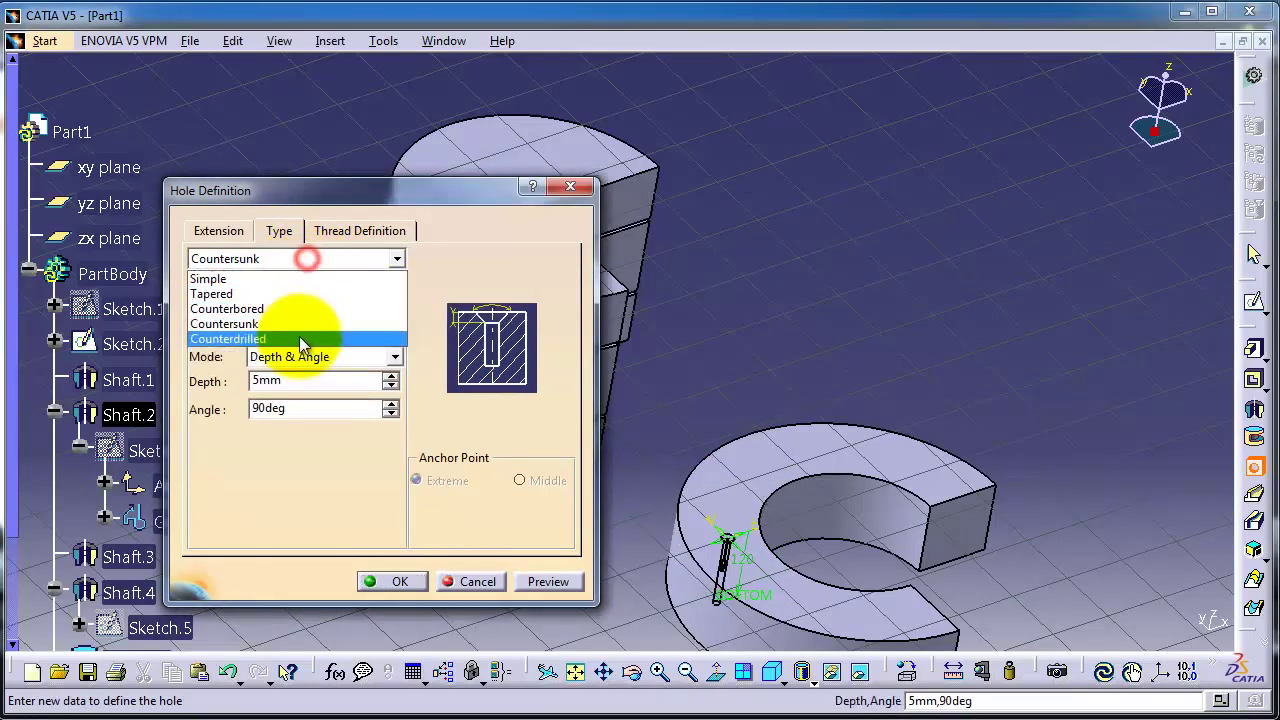
left_click(300, 334)
Make the hole Counterbored with a counterbore diameter of 20 mm and a depth of 4 mm
left_click(322, 262)
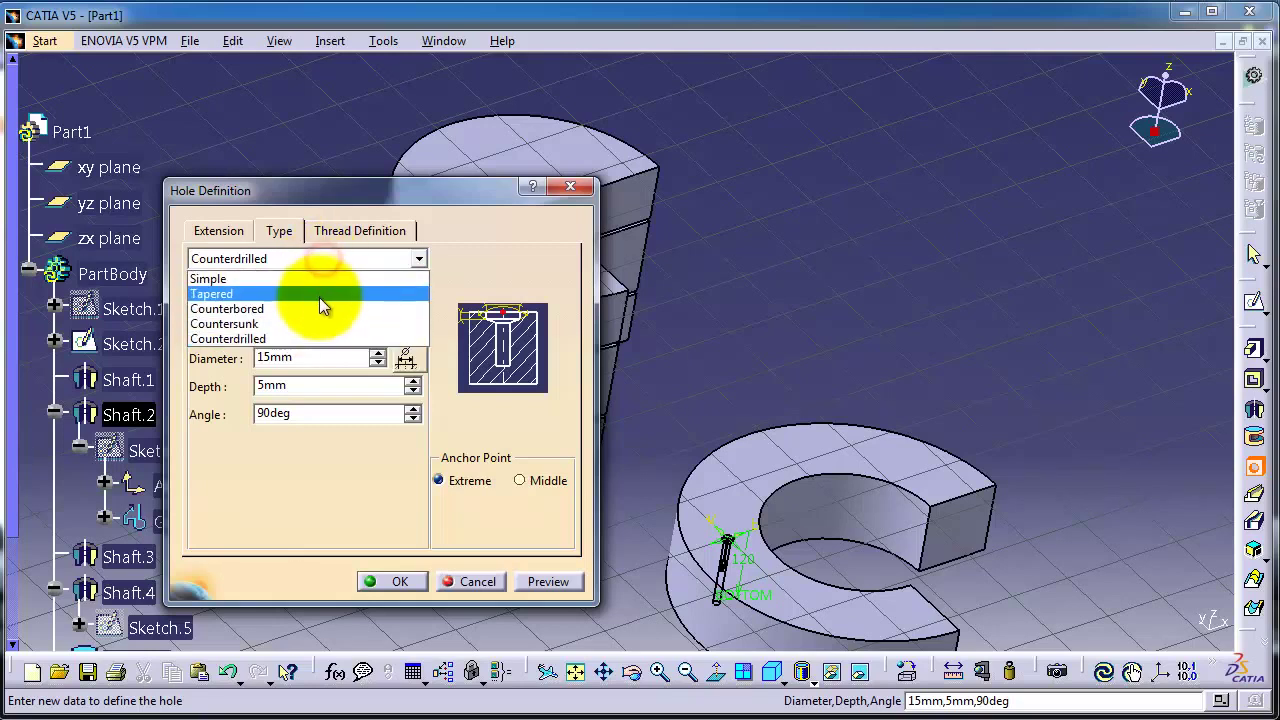
left_click(314, 305)
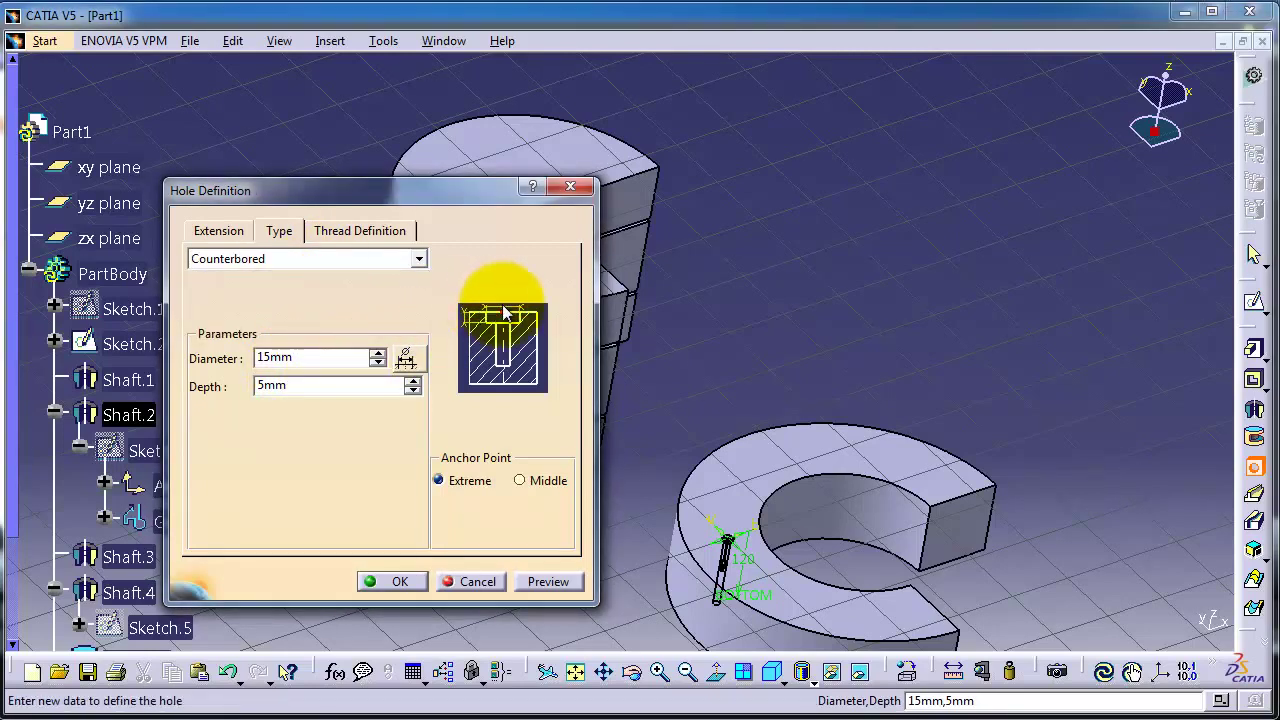
double_click(280, 357)
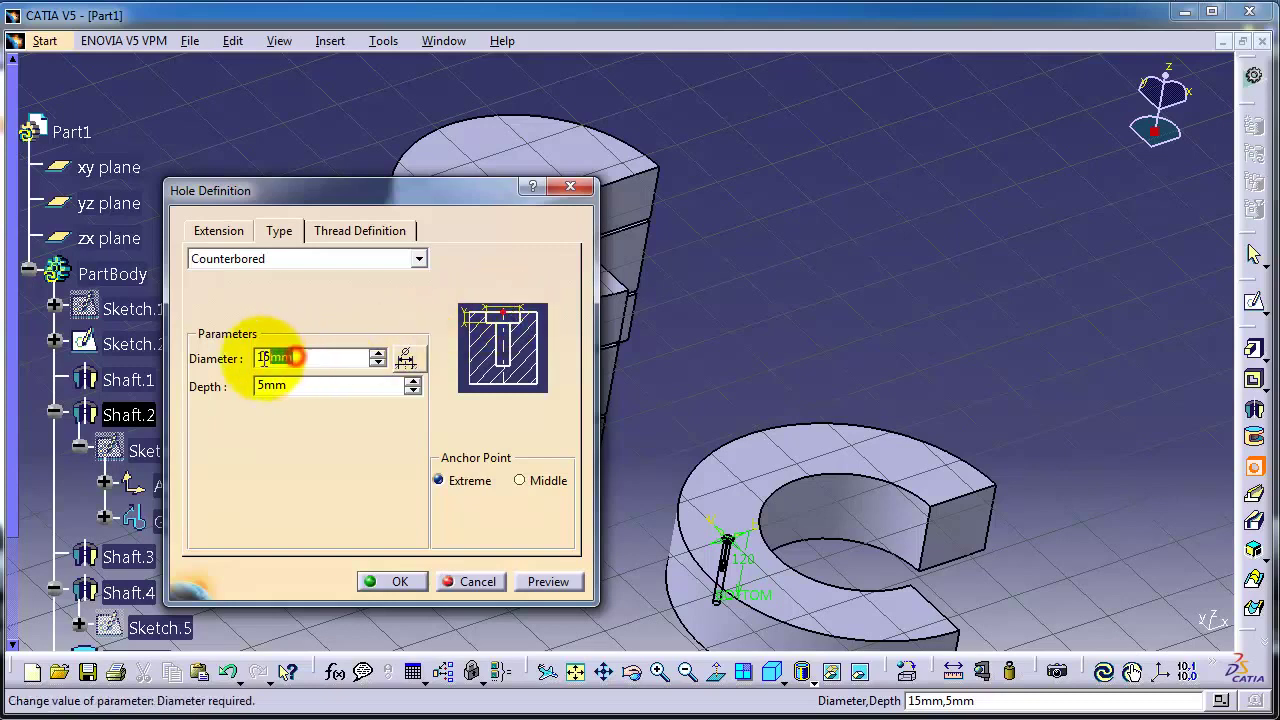
left_click(377, 352)
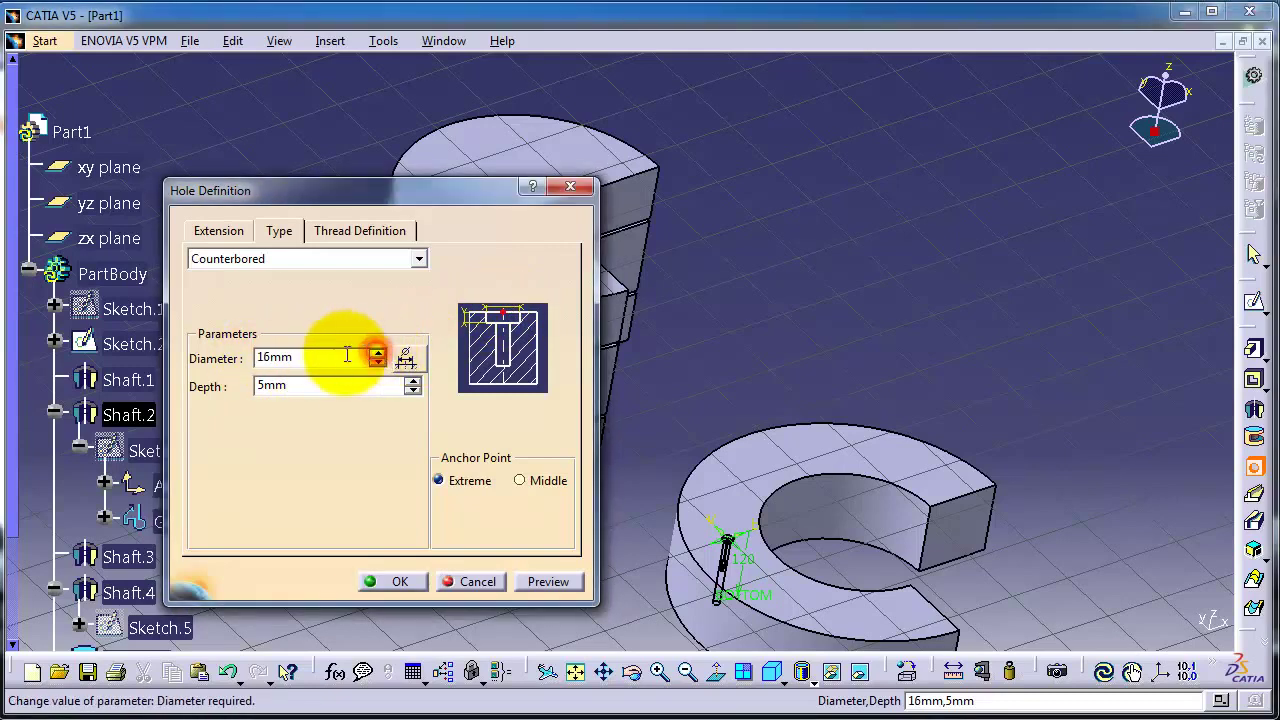
double_click(314, 364)
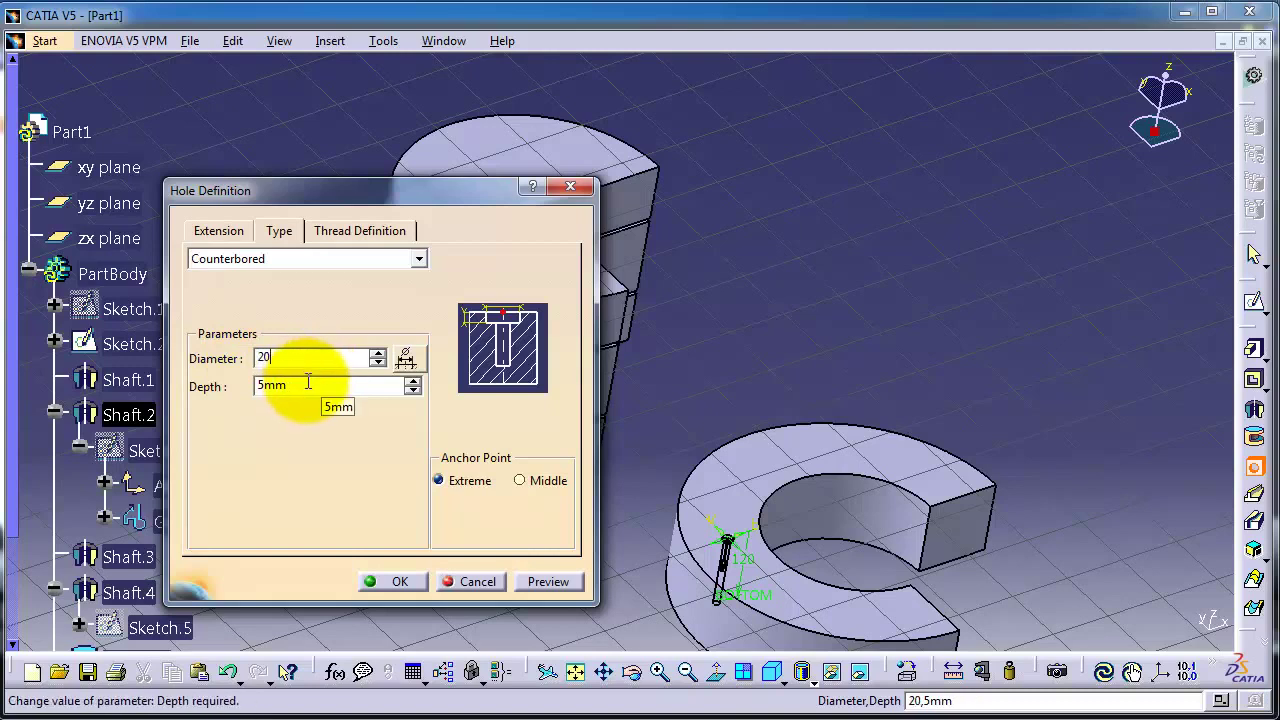
left_click(308, 382)
left_click(292, 390)
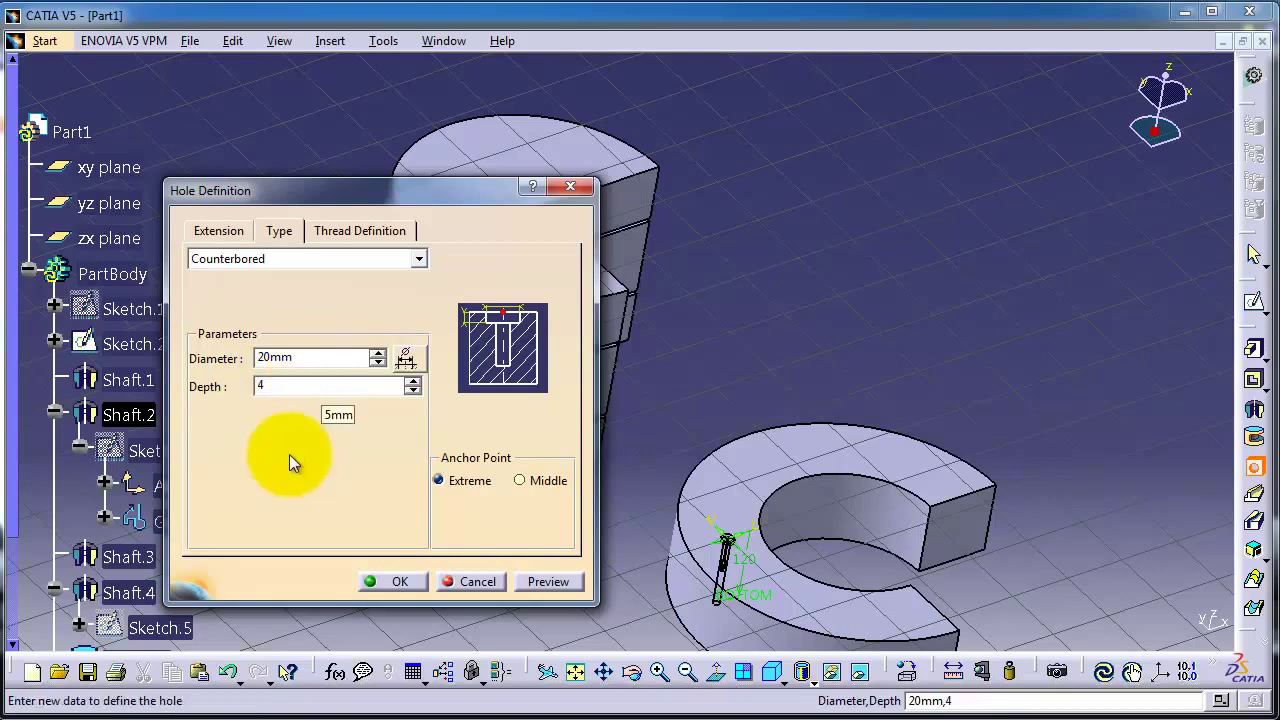
left_click(320, 451)
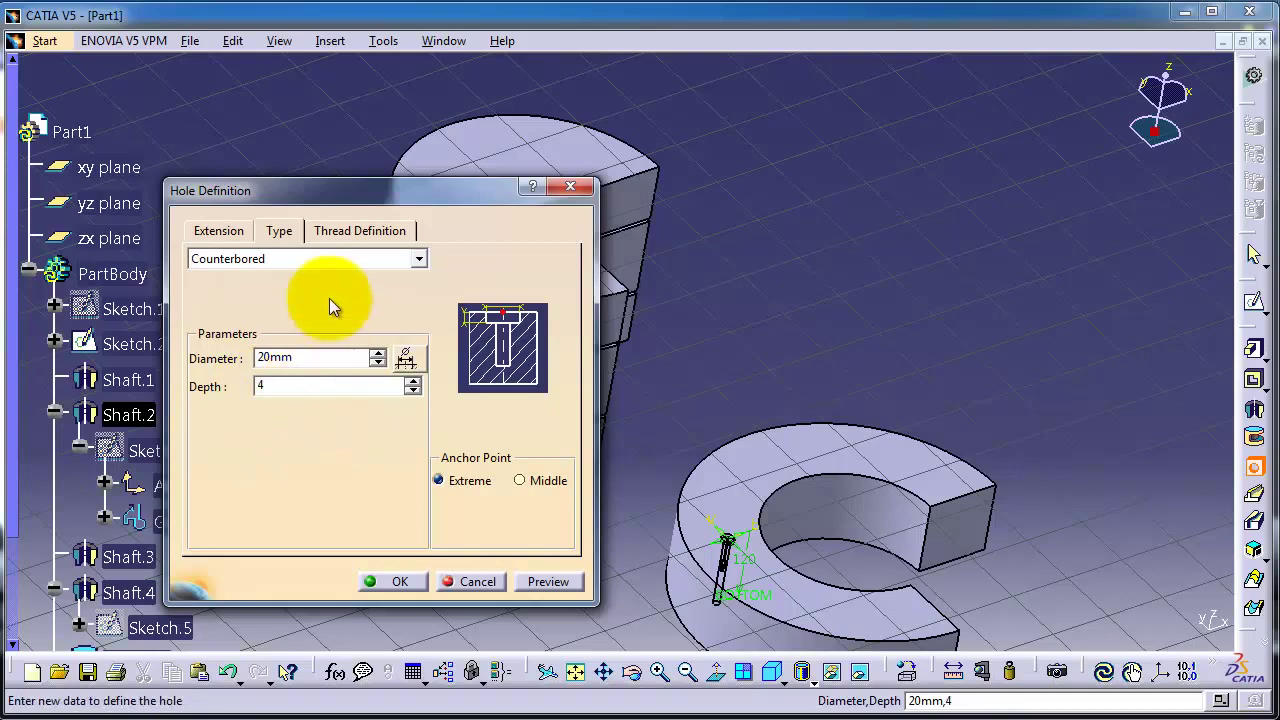
Make the hole threaded and preview it on the ring
left_click(349, 232)
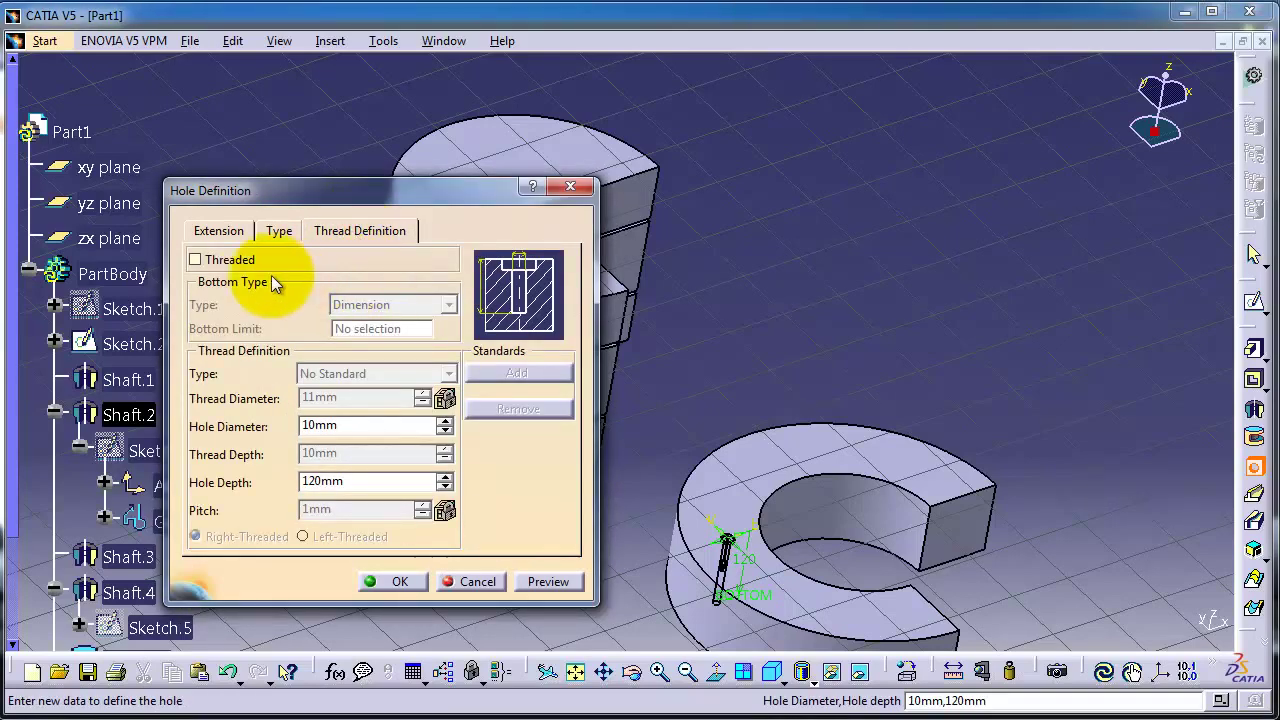
left_click(196, 261)
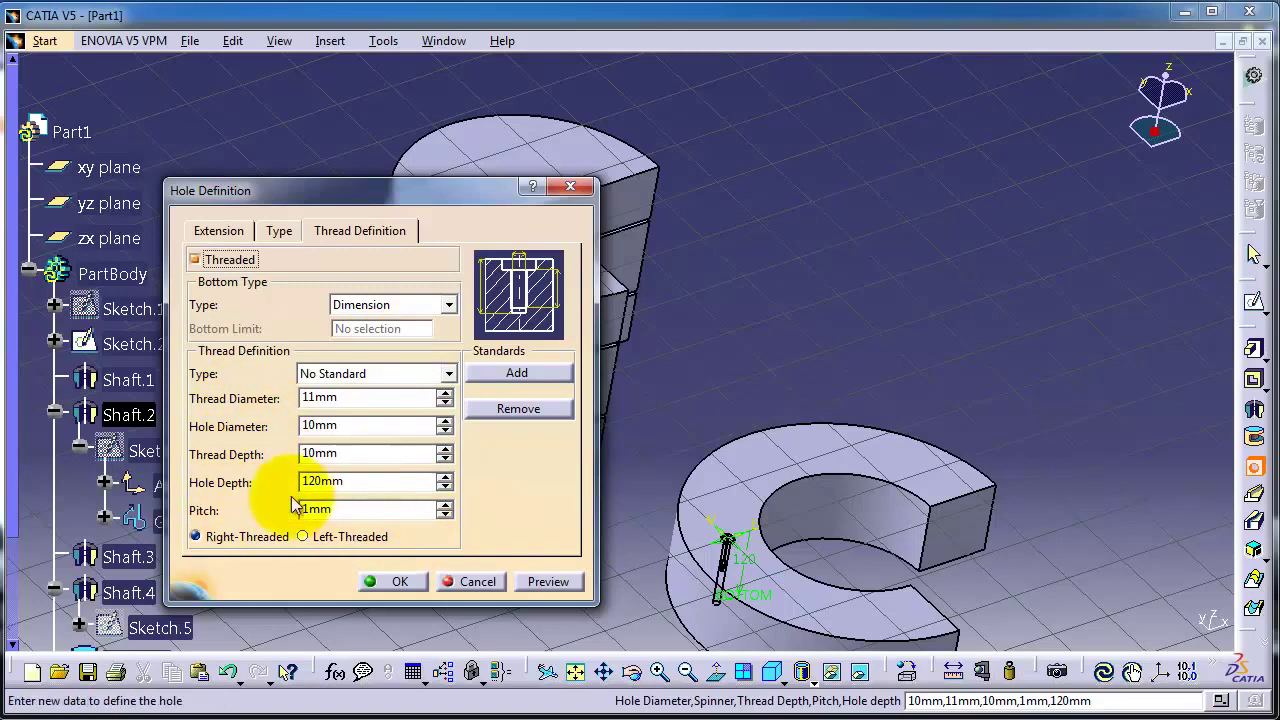
left_click(220, 232)
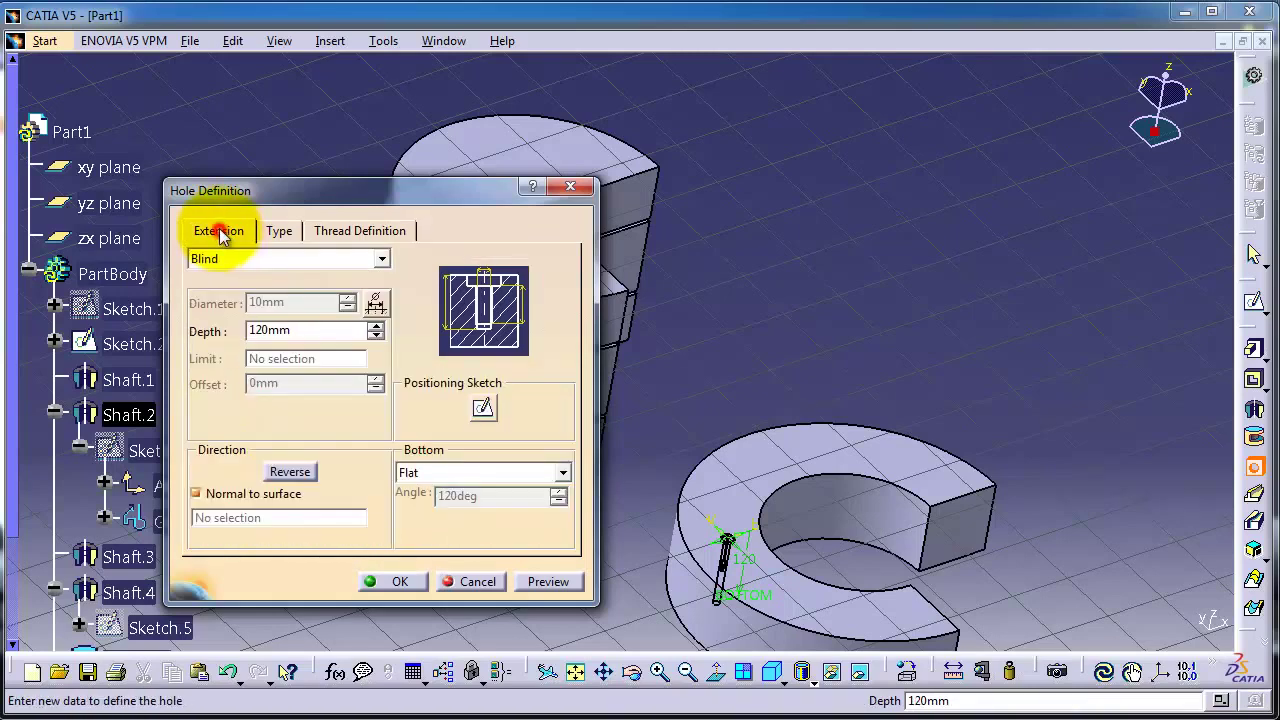
left_click(548, 581)
middle_click_drag(795, 572, 750, 305)
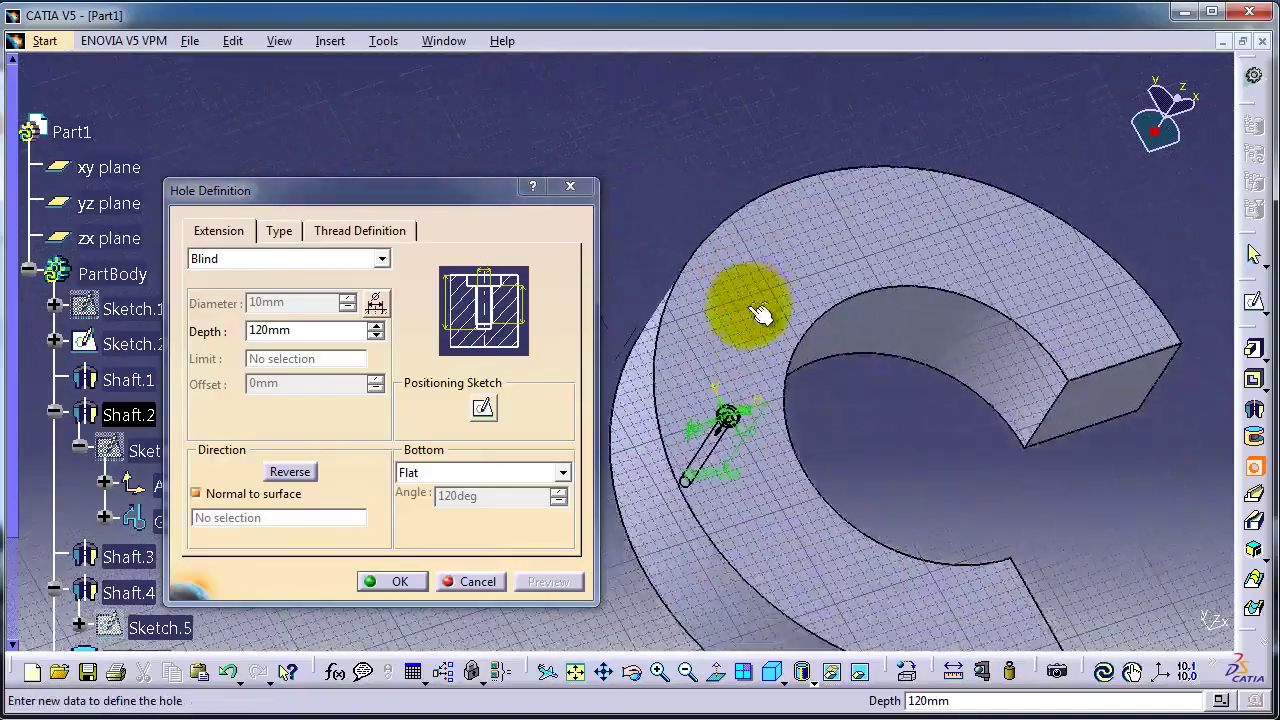
middle_click_drag(757, 423, 767, 258)
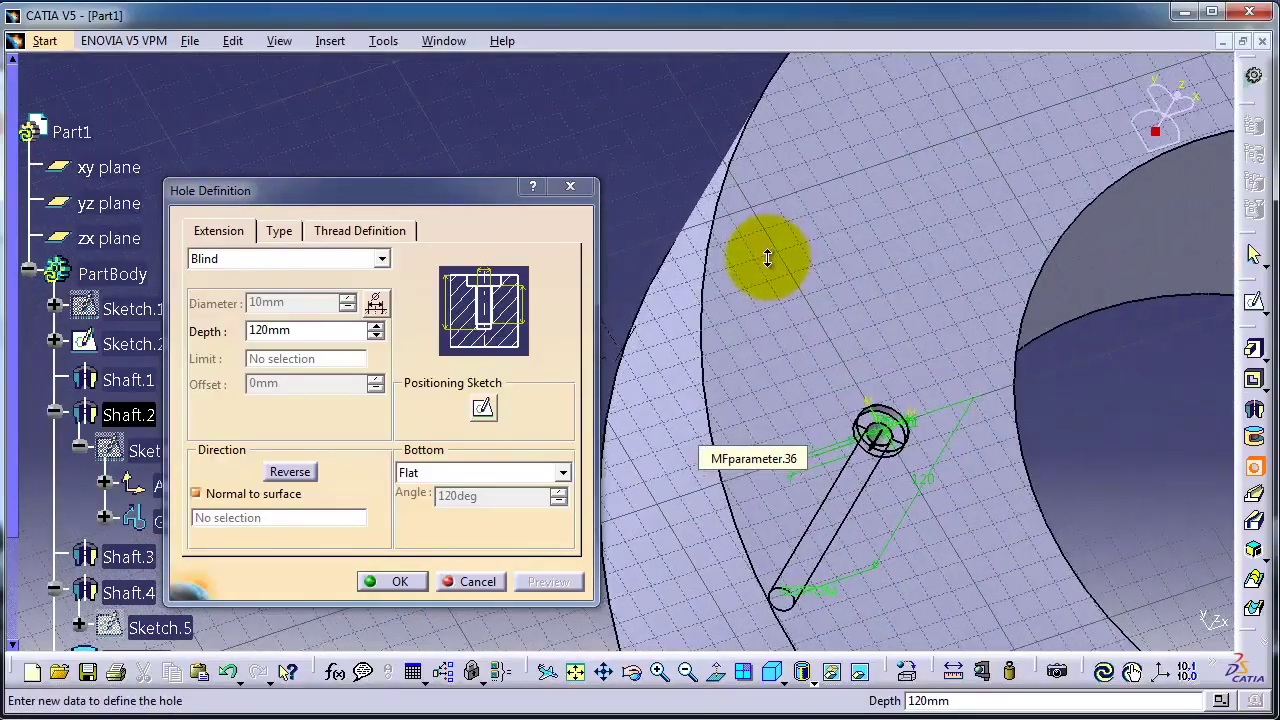
middle_click_drag(851, 509, 830, 303)
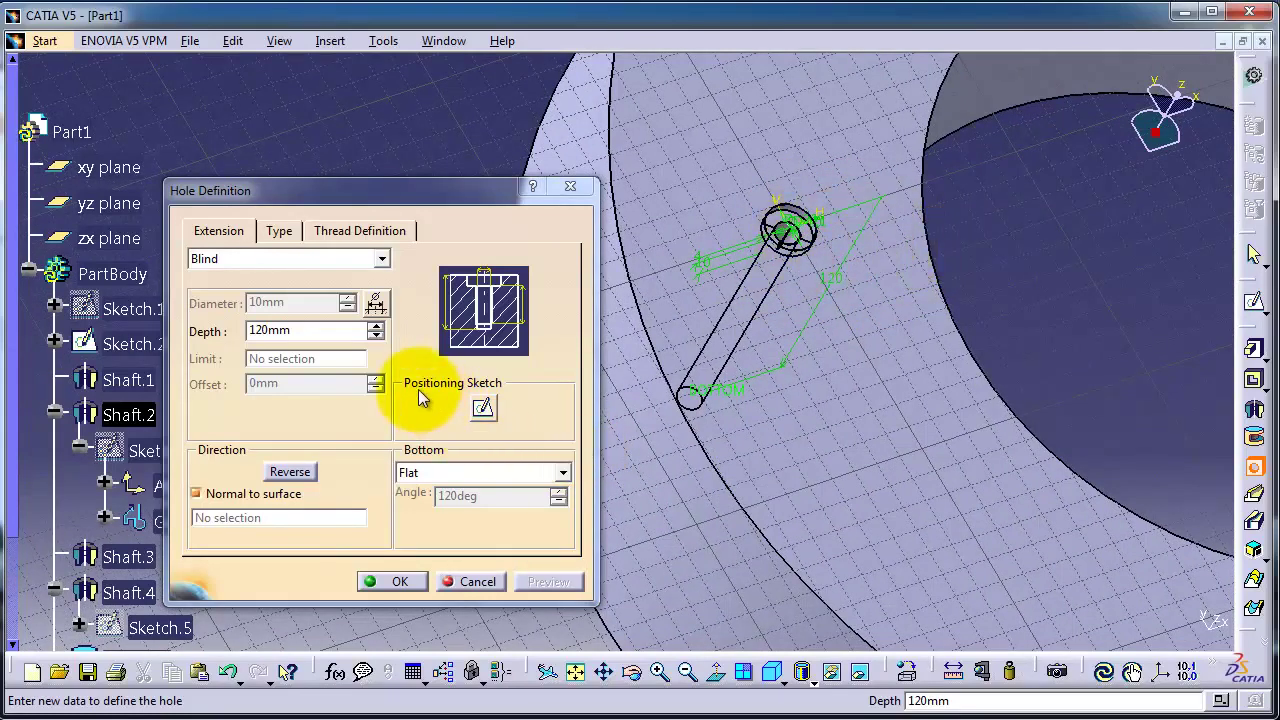
Open the hole's positioning sketch and add a distance constraint between the hole centre and the ring's inner circular edge
left_click(482, 407)
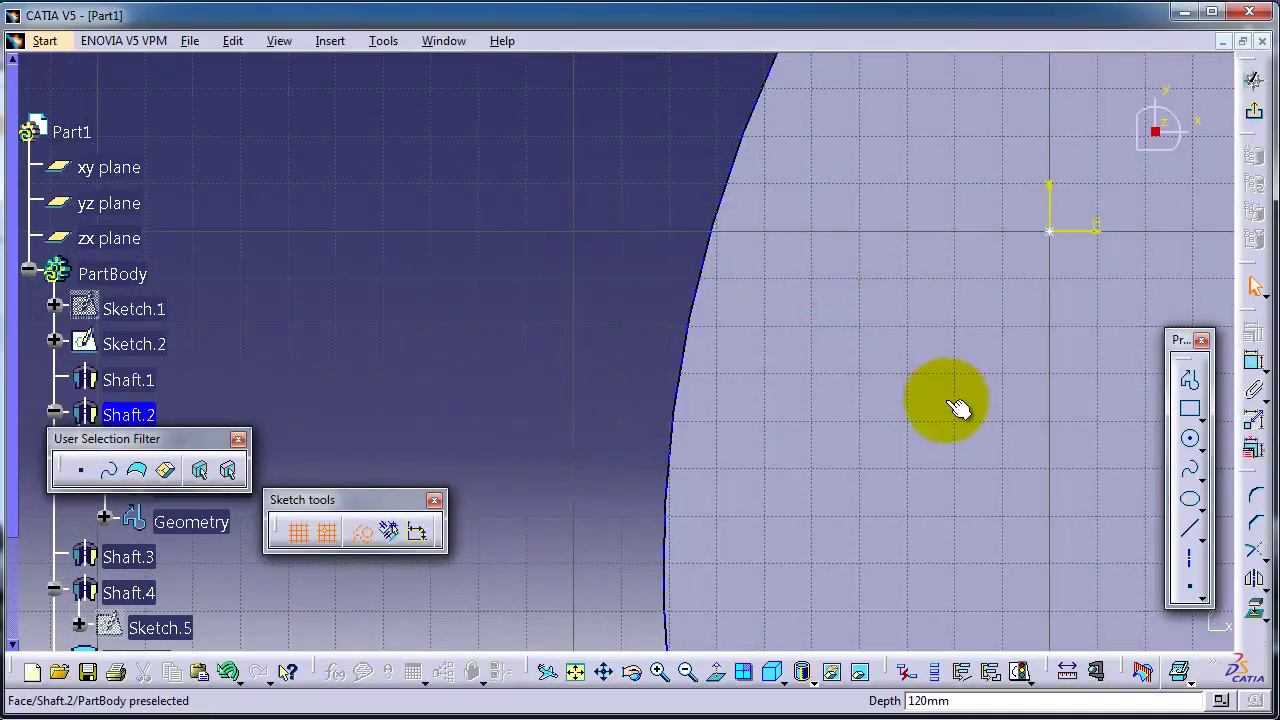
mouse_move(866, 390)
middle_mouse_down()
mouse_move(617, 346)
mouse_move(623, 400)
middle_mouse_up()
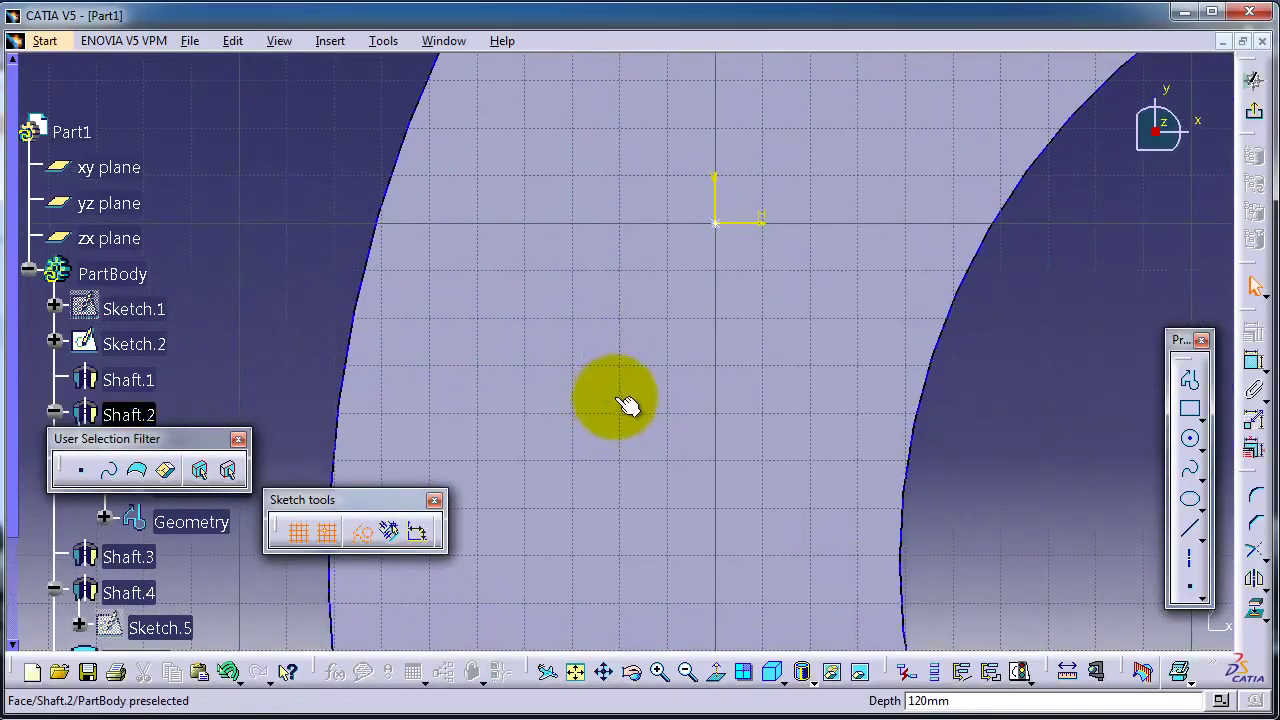
mouse_move(1014, 342)
middle_mouse_down()
mouse_move(974, 340)
mouse_move(971, 511)
mouse_move(946, 591)
mouse_move(897, 561)
middle_mouse_up()
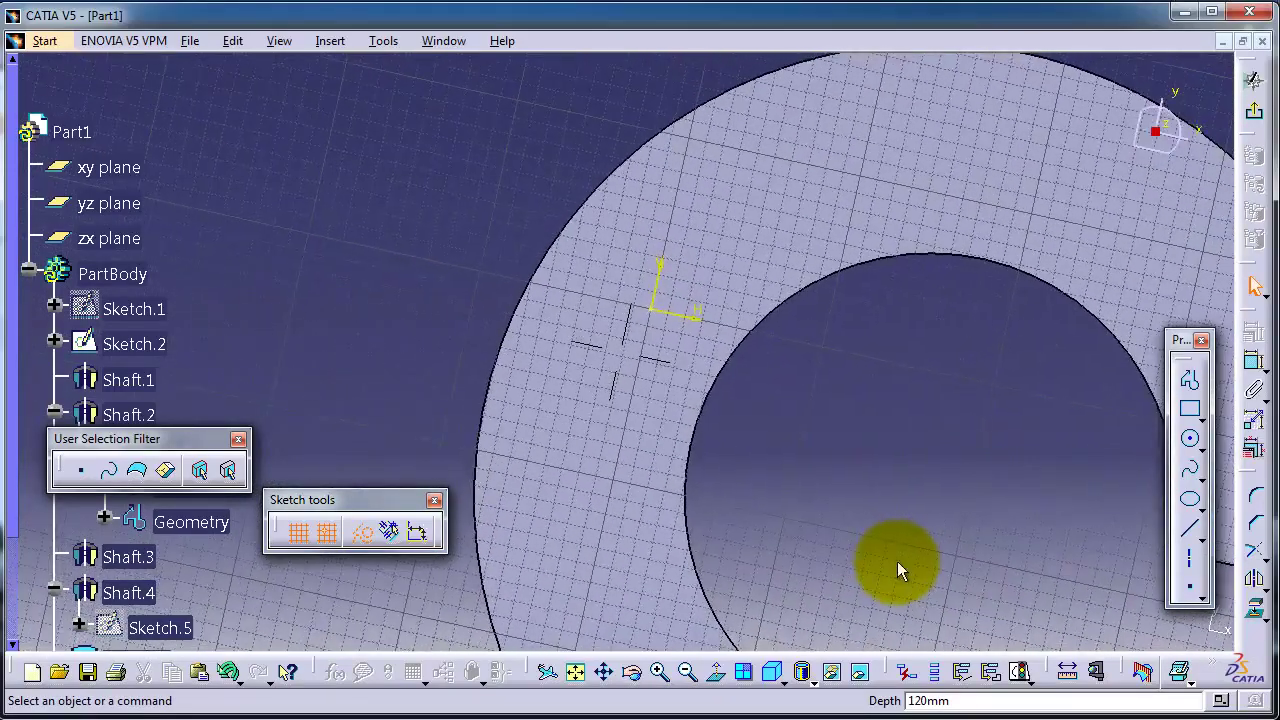
left_click(1250, 362)
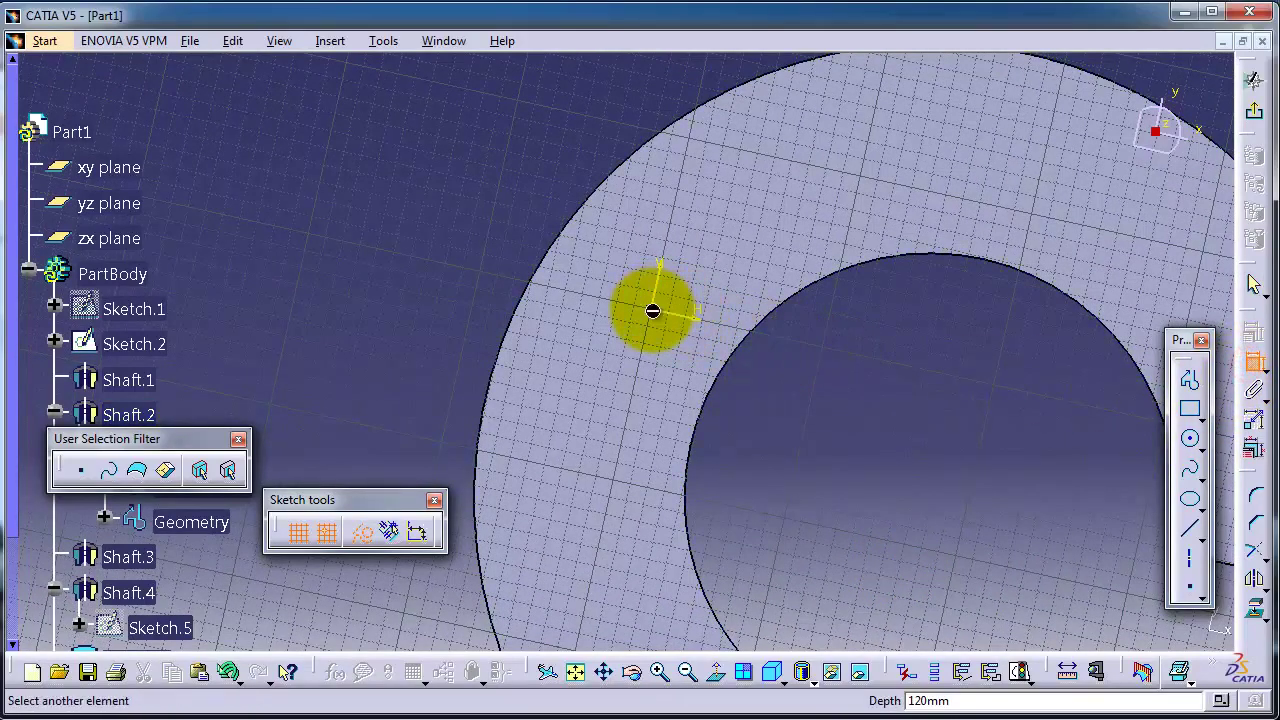
left_click(737, 371)
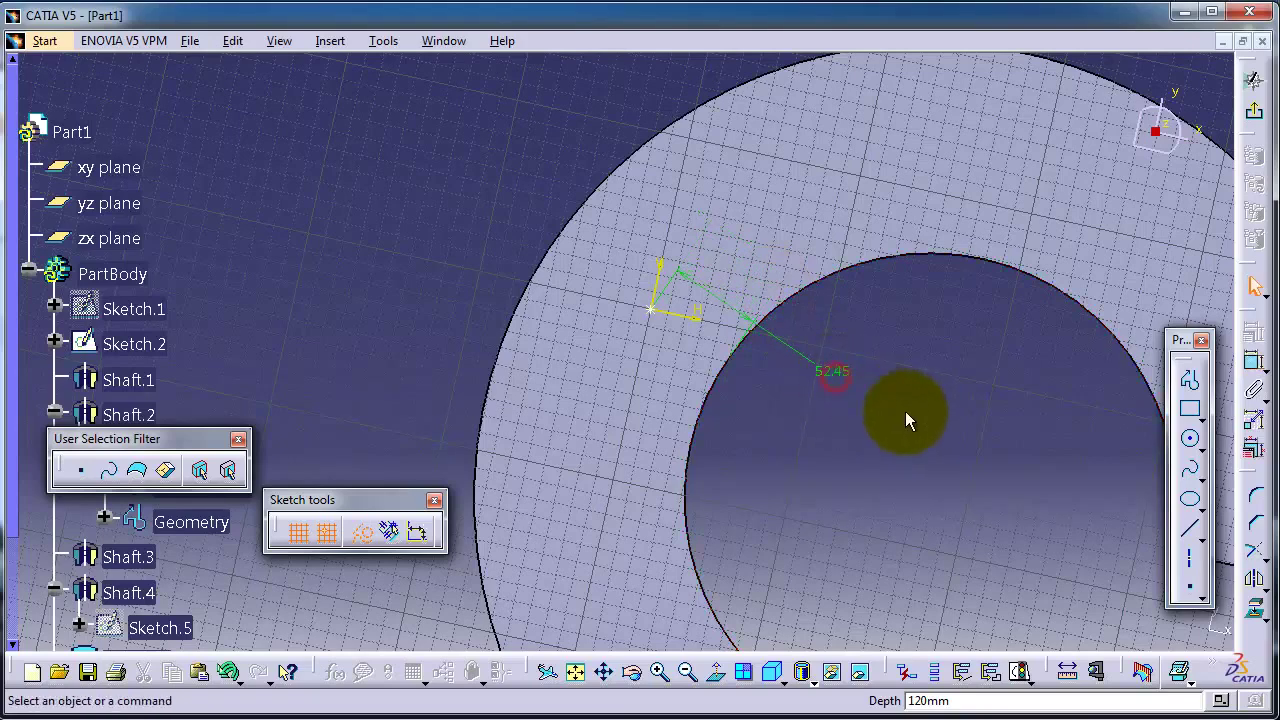
Set the distance from the hole centre to the ring's inner edge to 50 mm and exit the positioning sketch
double_click(837, 369)
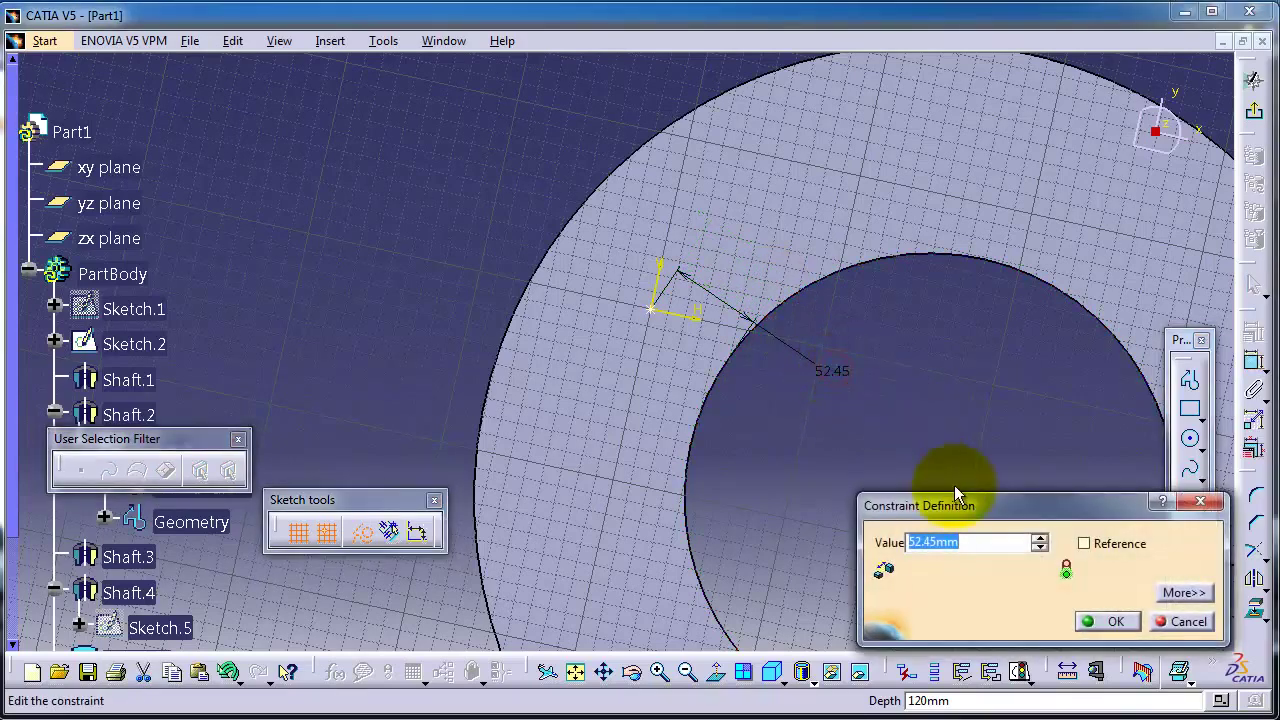
type("50")
left_click(1112, 622)
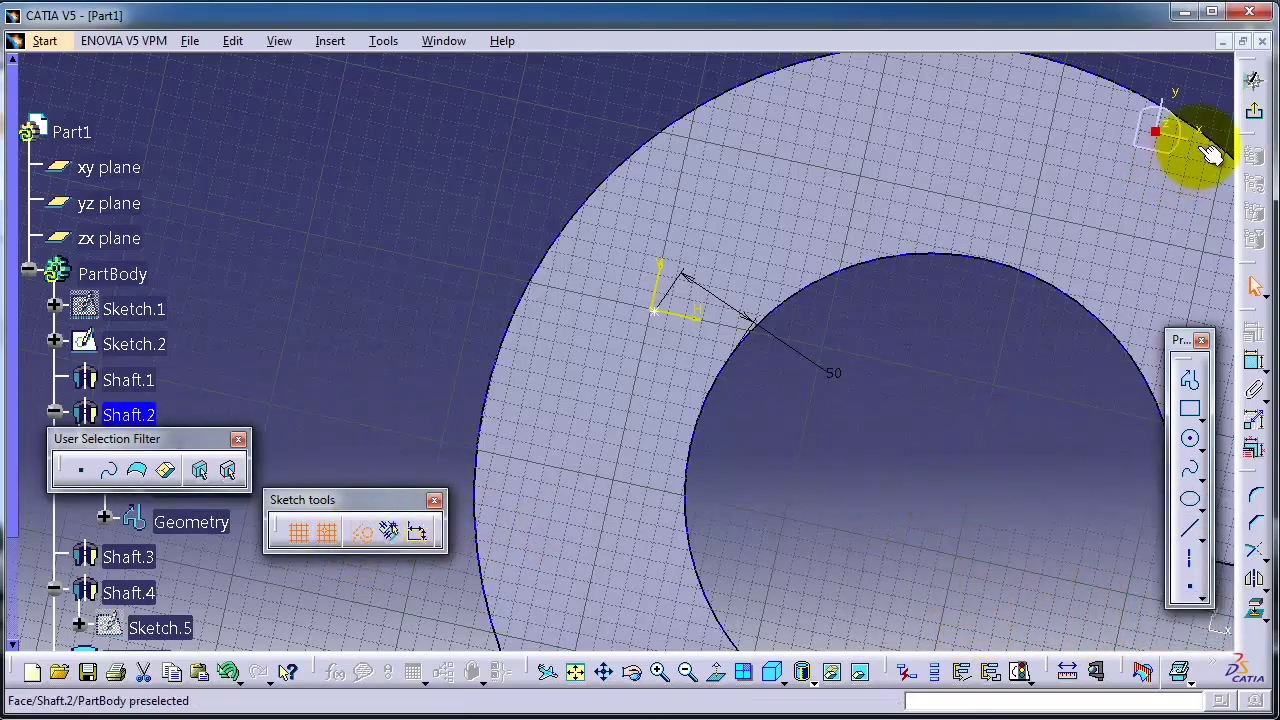
left_click(1256, 117)
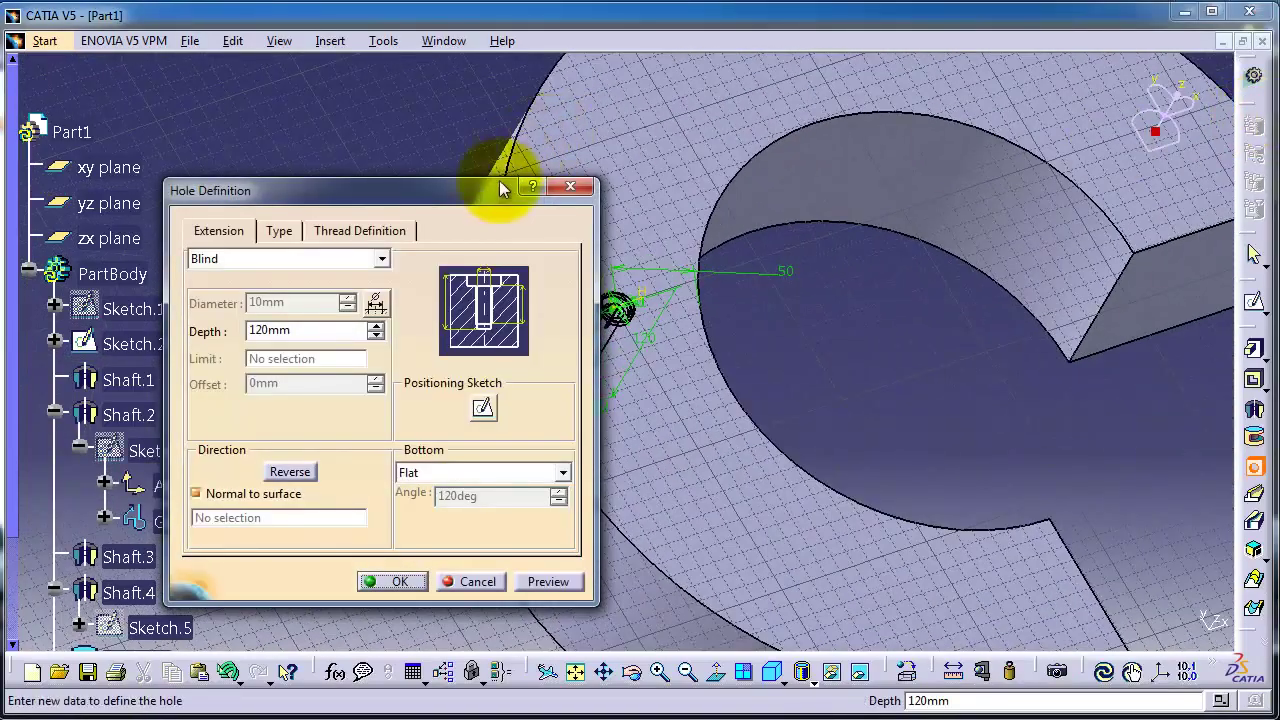
Create the threaded, counterbored blind hole on the ring from the current hole definition and inspect it
left_click_drag(502, 188, 409, 101)
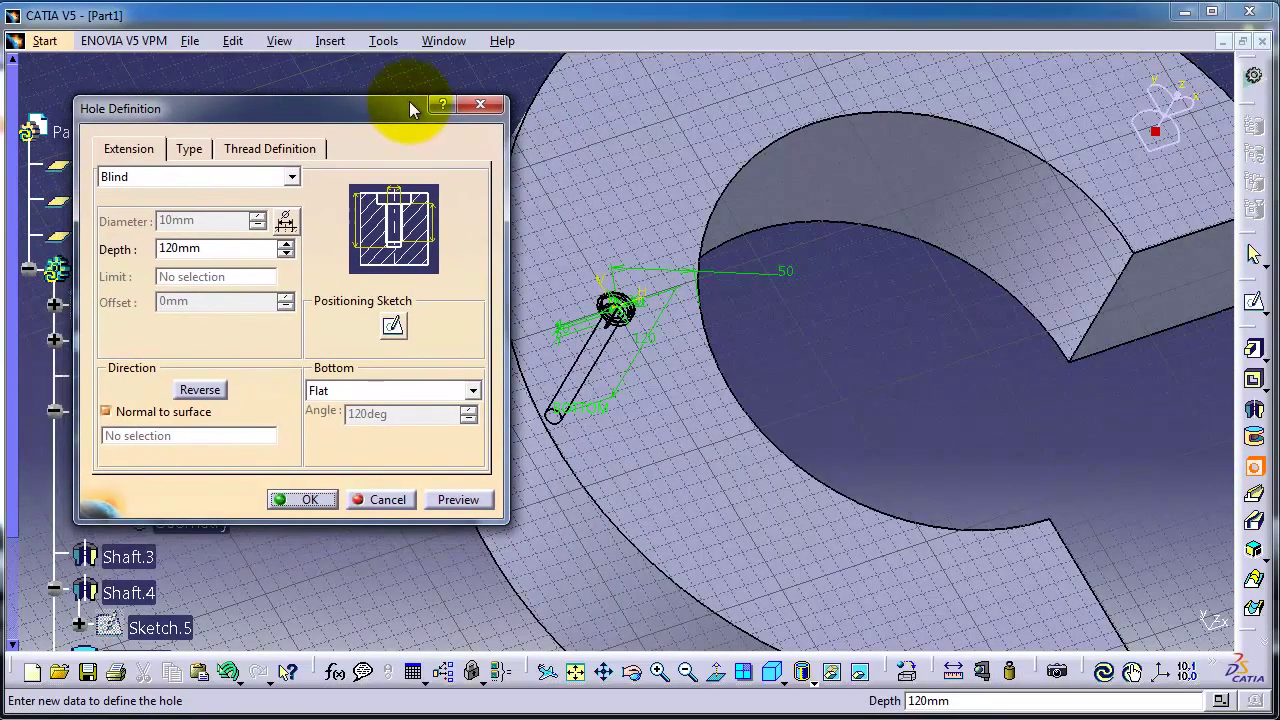
left_click(298, 501)
middle_click_drag(730, 436, 443, 356)
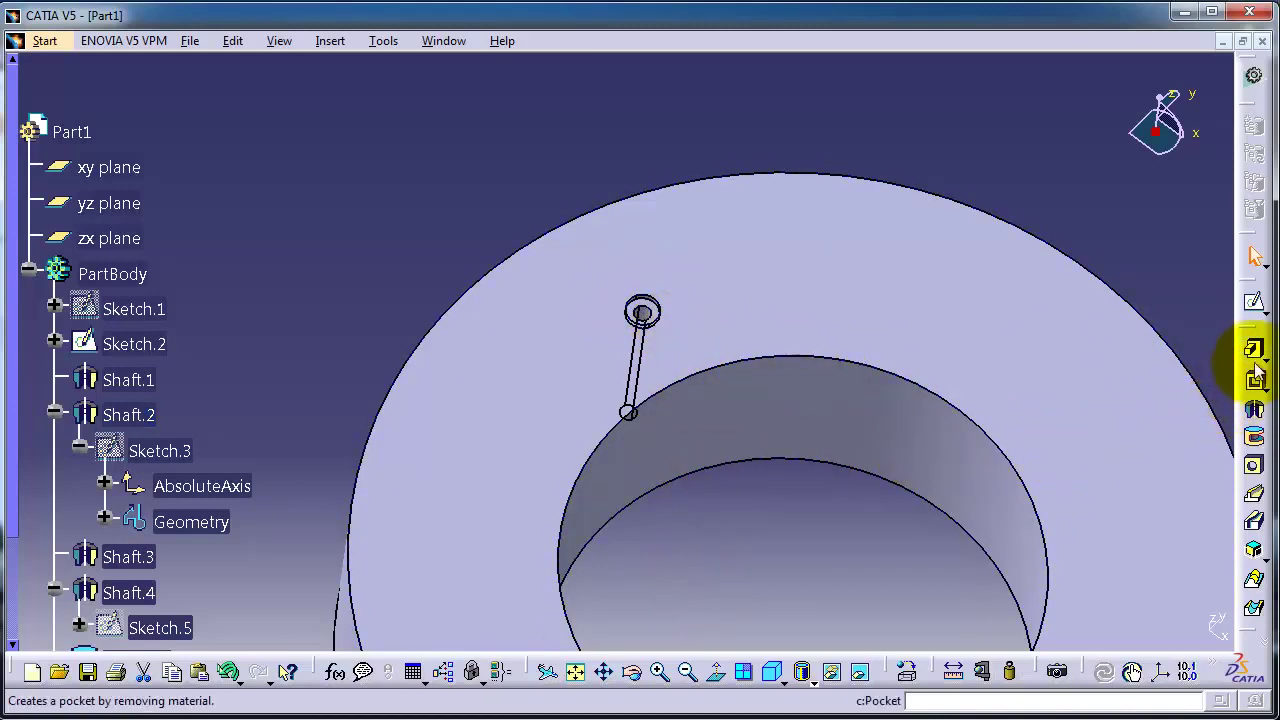
left_click(820, 514)
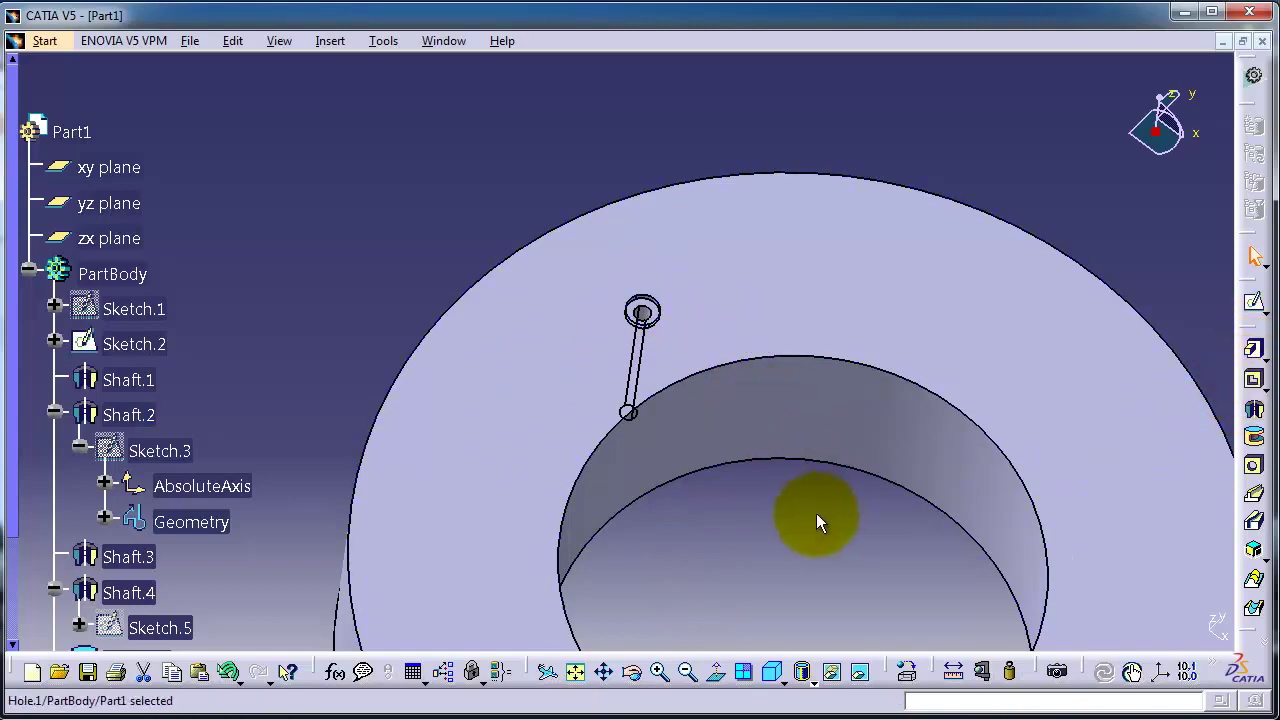
mouse_move(820, 514)
middle_mouse_down()
mouse_move(765, 350)
mouse_move(814, 289)
mouse_move(734, 280)
mouse_move(800, 233)
mouse_move(800, 266)
middle_mouse_up()
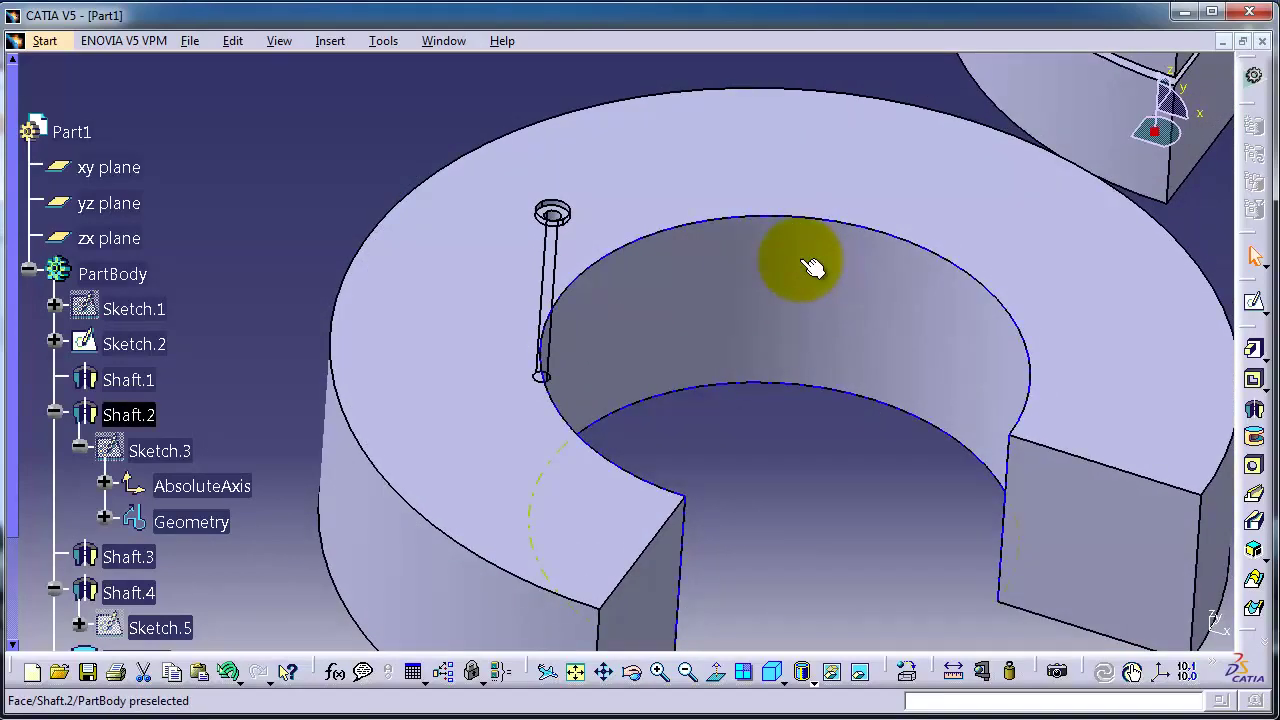